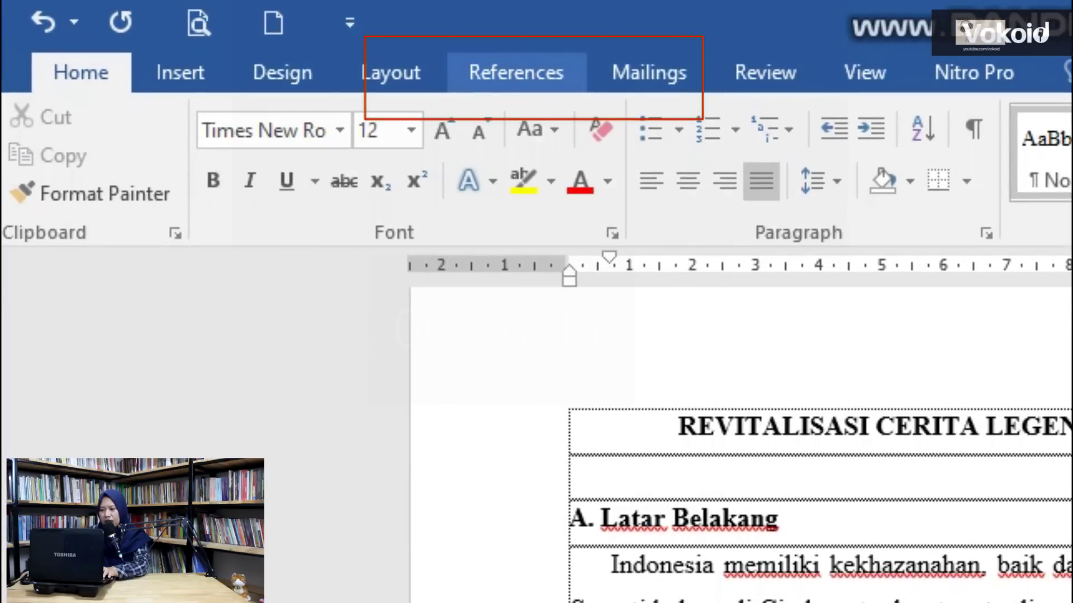
# - Set the document's citation and bibliography style to APA Sixth Edition
pyautogui.click(516, 73)
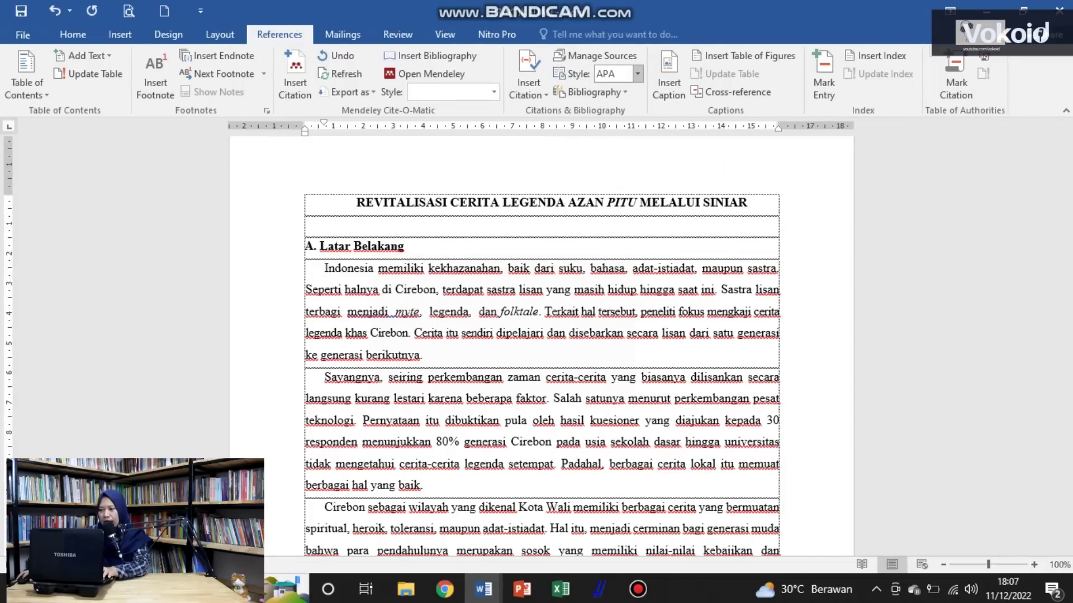
pyautogui.click(637, 75)
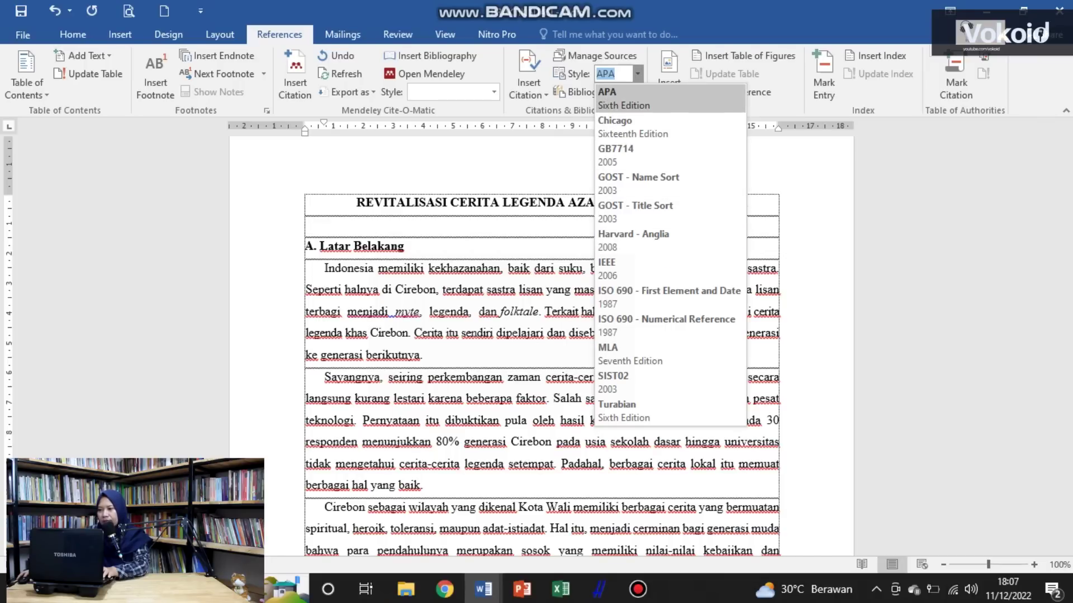
pyautogui.click(615, 98)
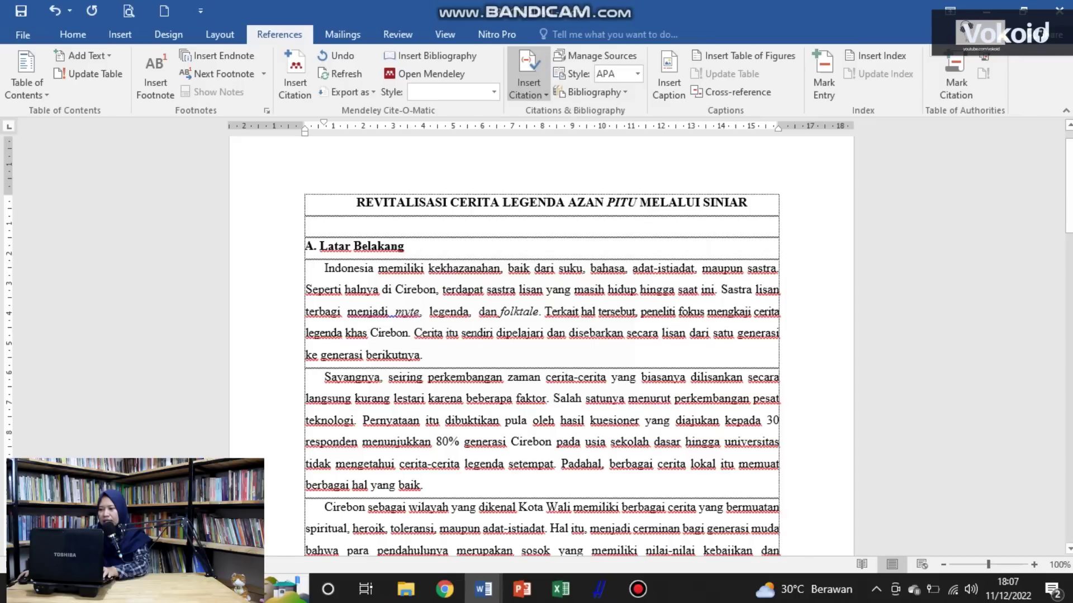
# - Start a new citation source after "Salah satunya menurut" in the second paragraph, with Book as the source type
pyautogui.click(528, 90)
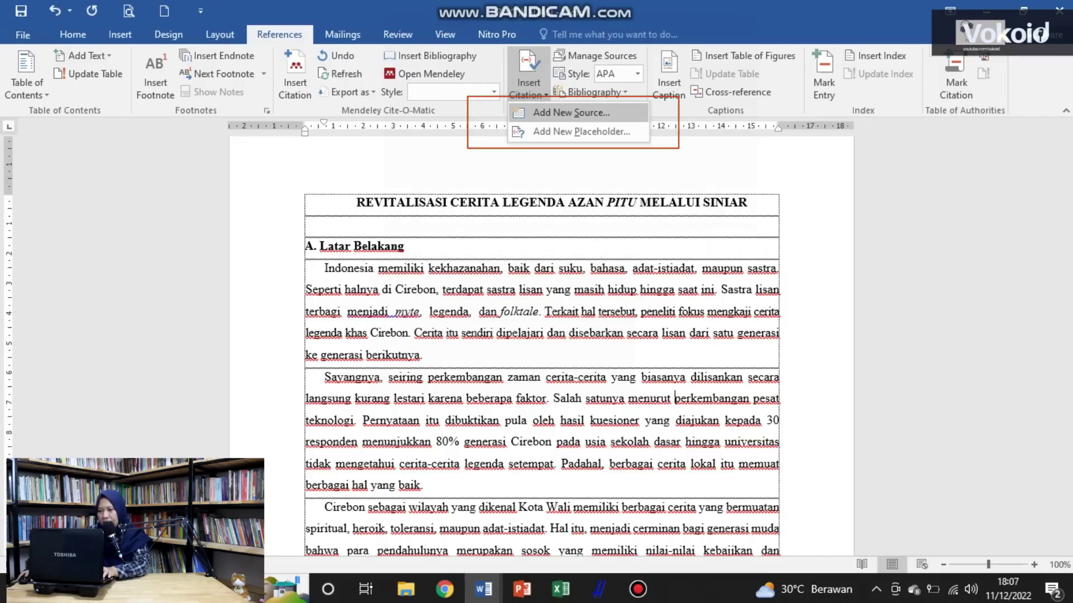
pyautogui.press('Return')
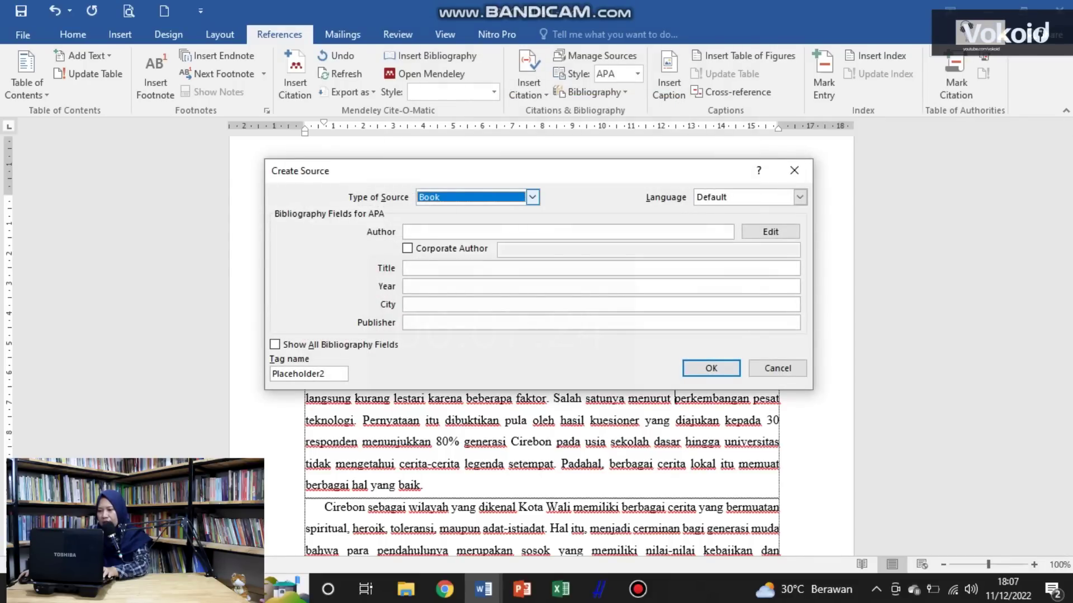
pyautogui.click(532, 196)
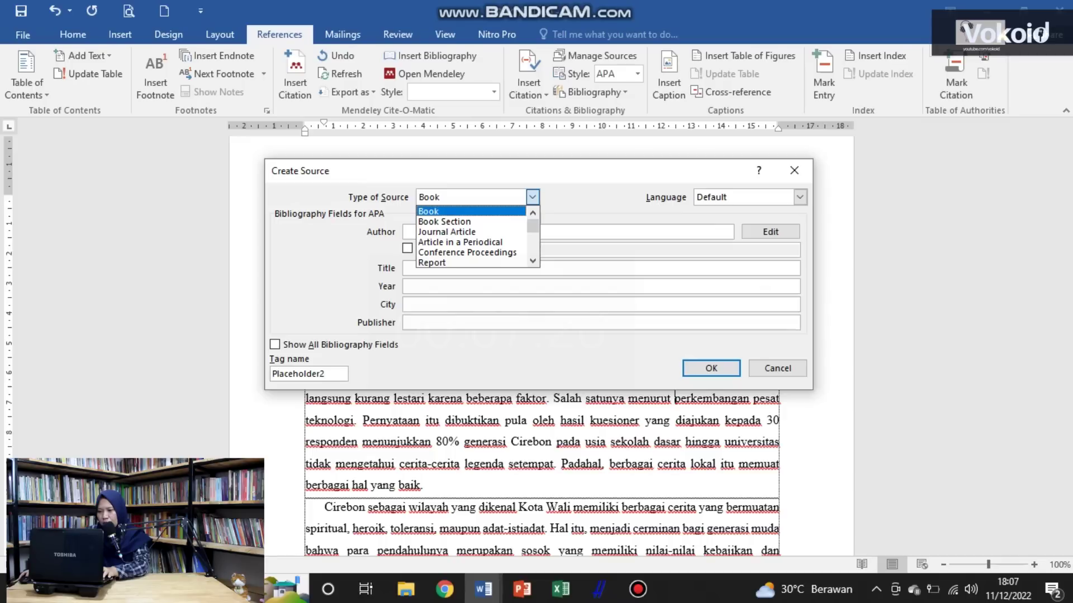
pyautogui.press('Return')
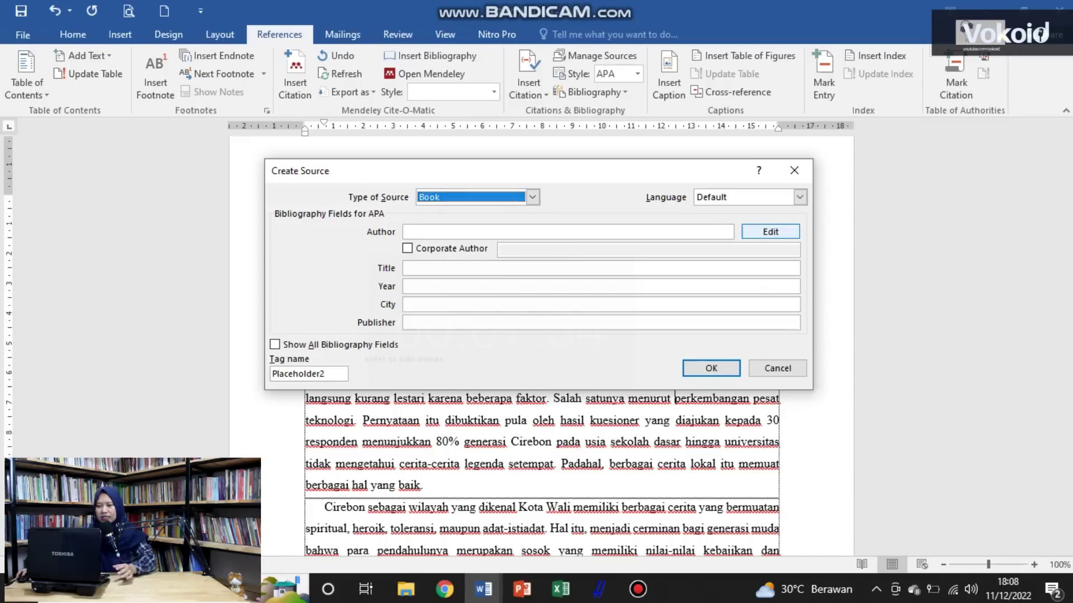
# - Add the book author's last and first name to the source's author list
pyautogui.click(770, 231)
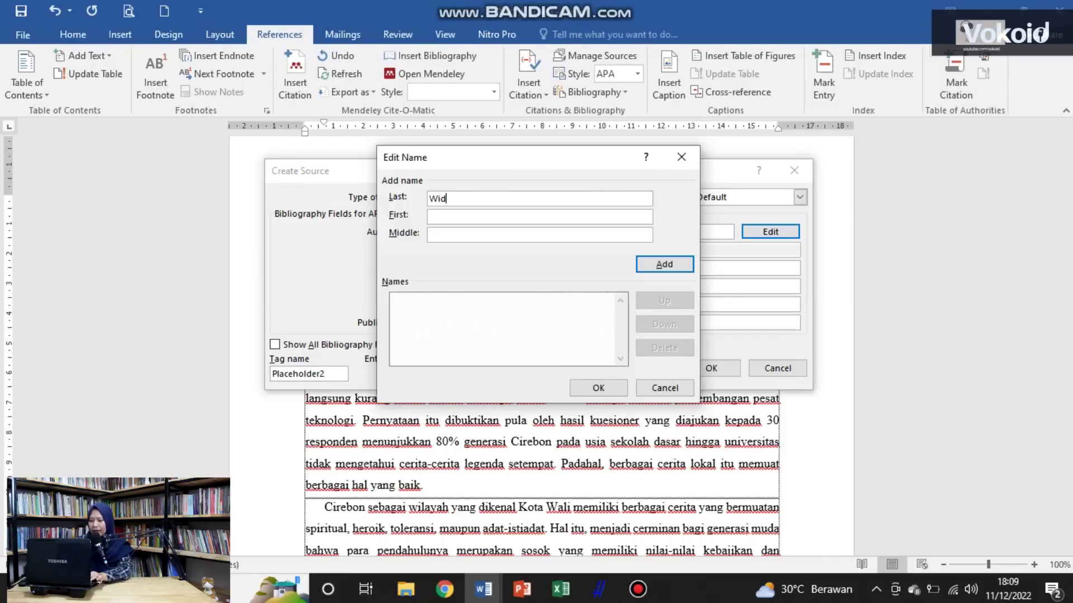
pyautogui.write('nt')
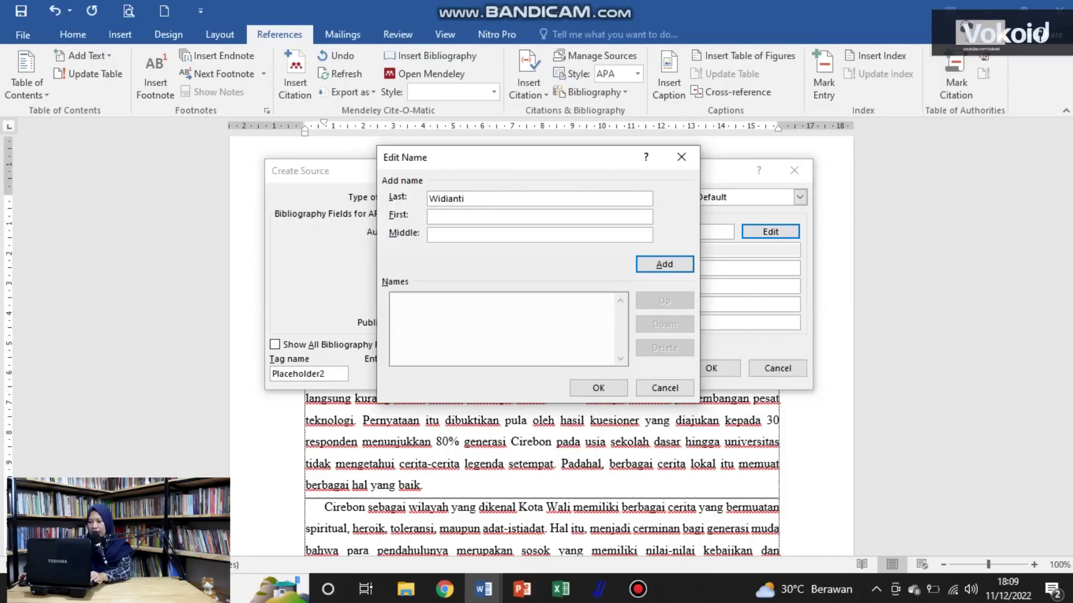
pyautogui.write('i')
pyautogui.click(430, 216)
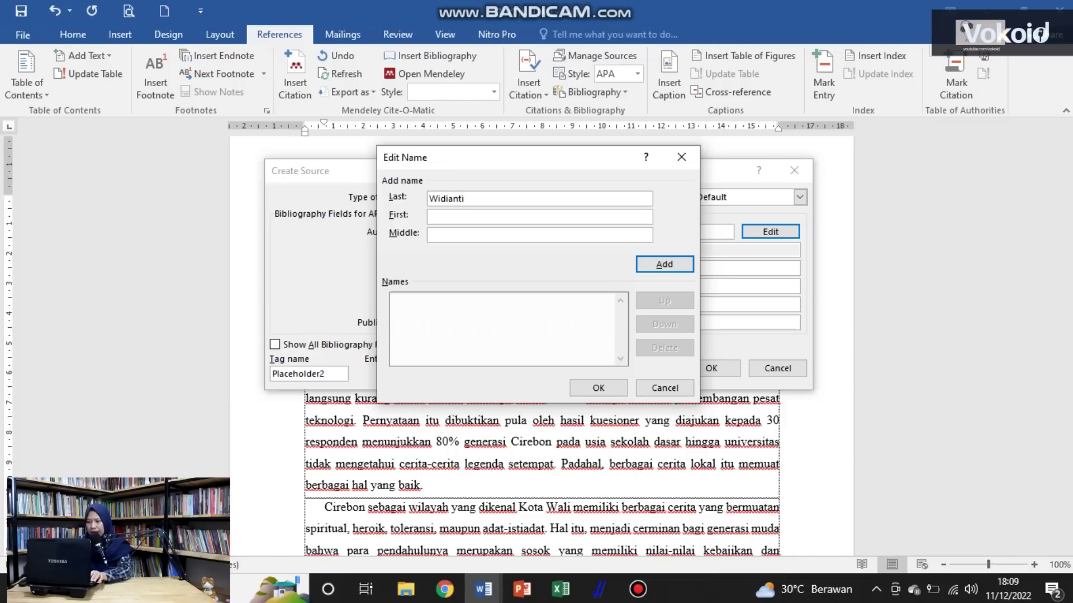
pyautogui.write('Nurhannah')
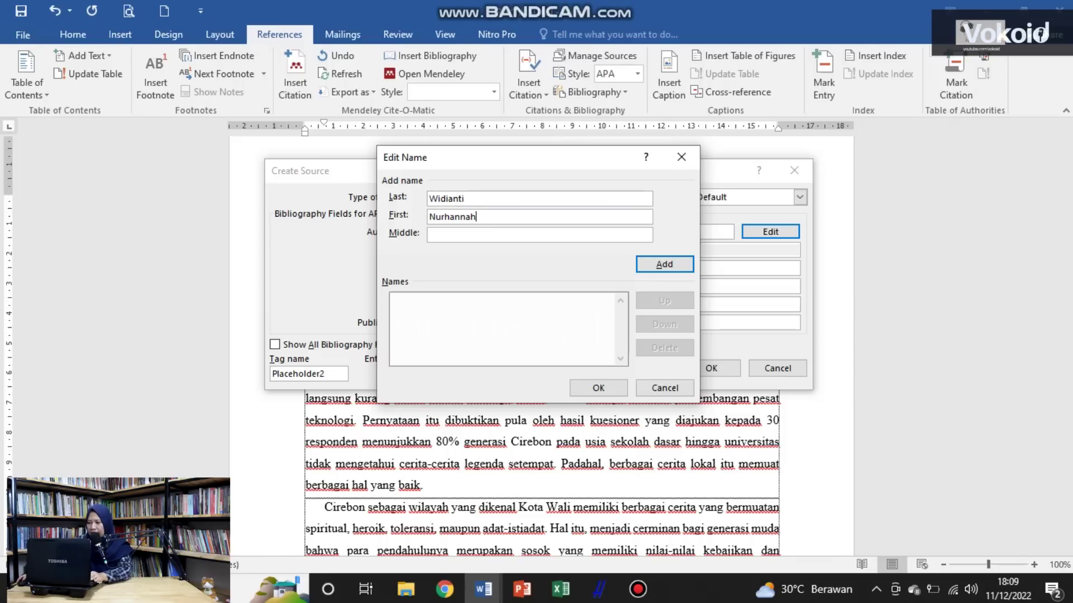
pyautogui.press('Return')
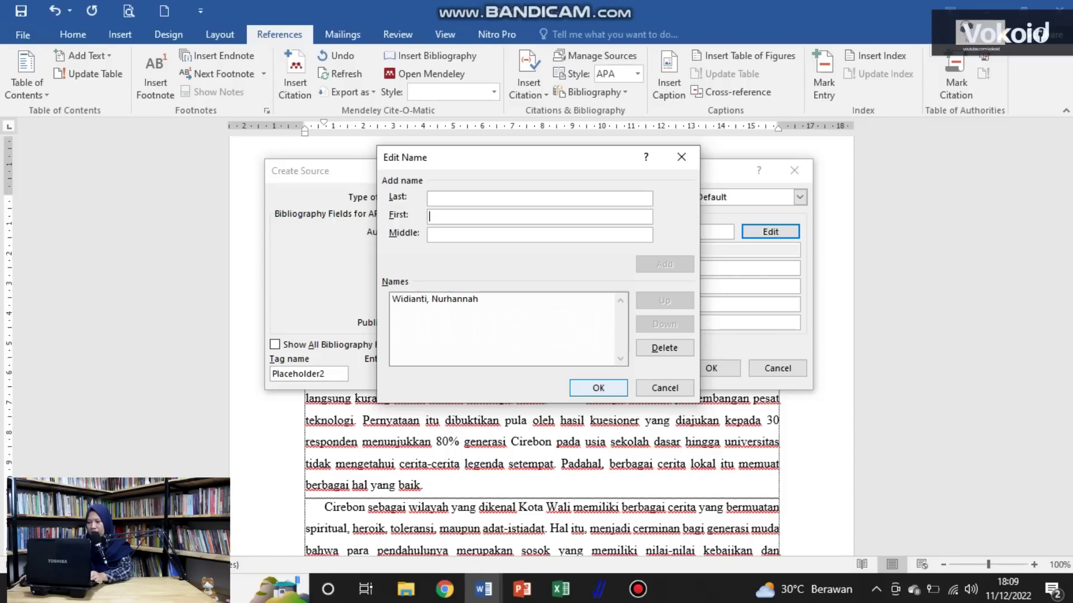
pyautogui.press('Return')
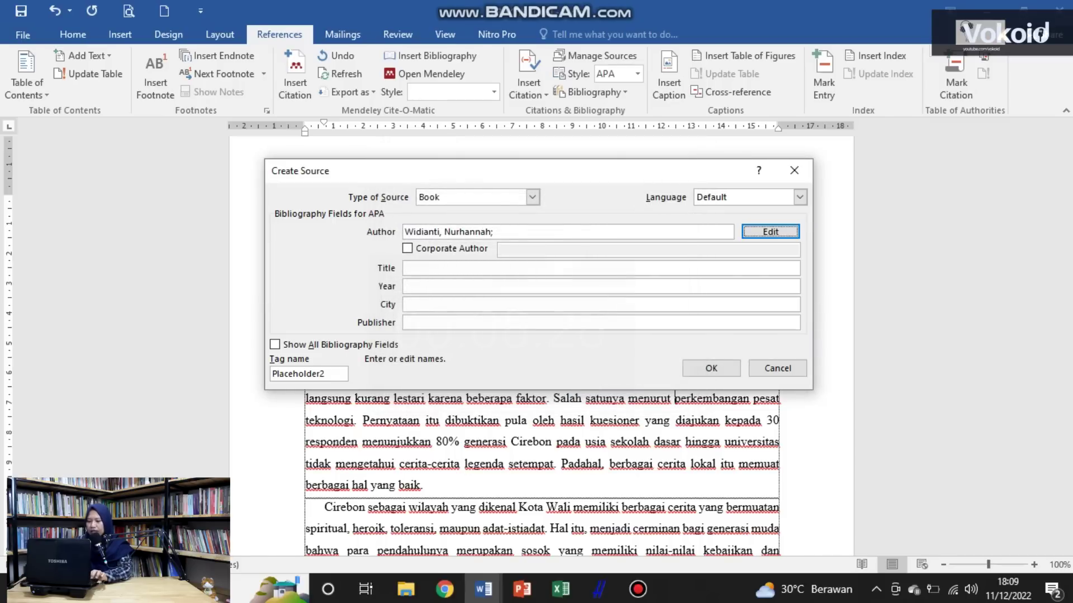
# - Enter "Pendidikan Anak Usia Dini" as the book source's title
pyautogui.click(407, 268)
pyautogui.write('Pendi')
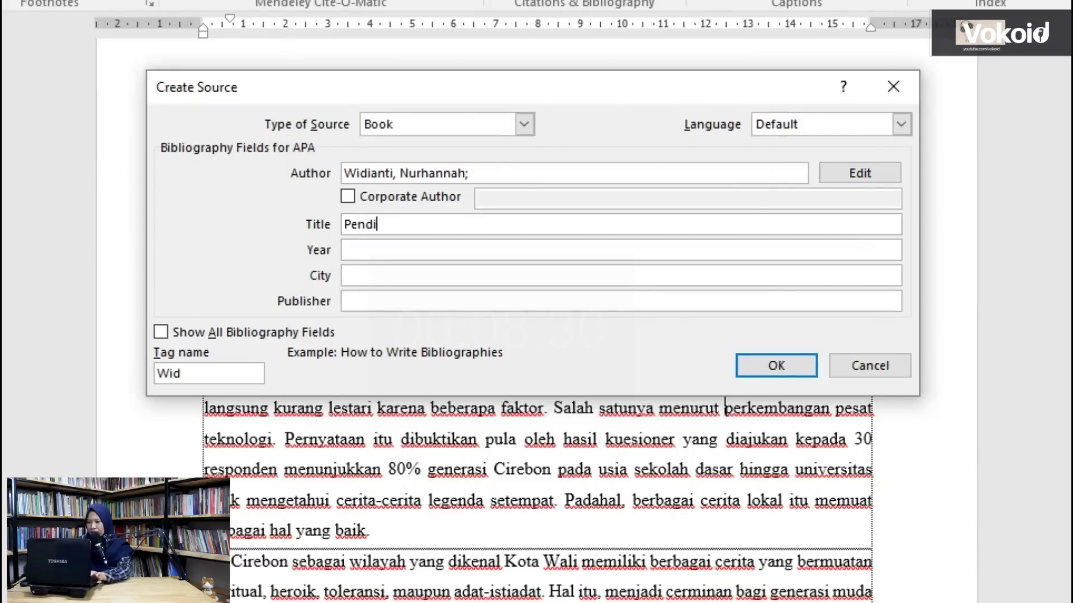
pyautogui.write('dikan Anak ')
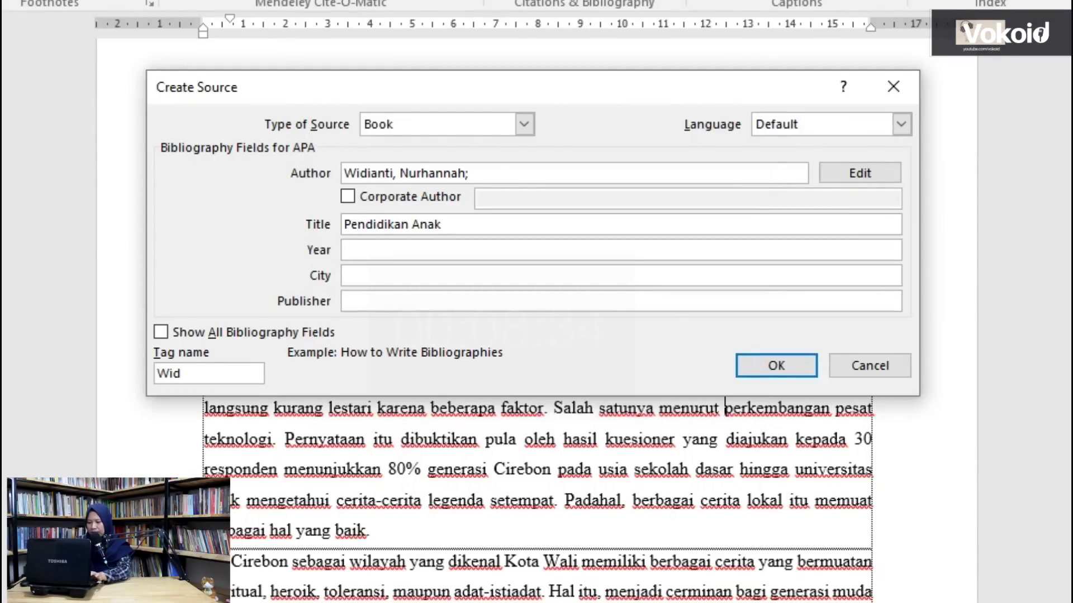
pyautogui.write('Usia Dini')
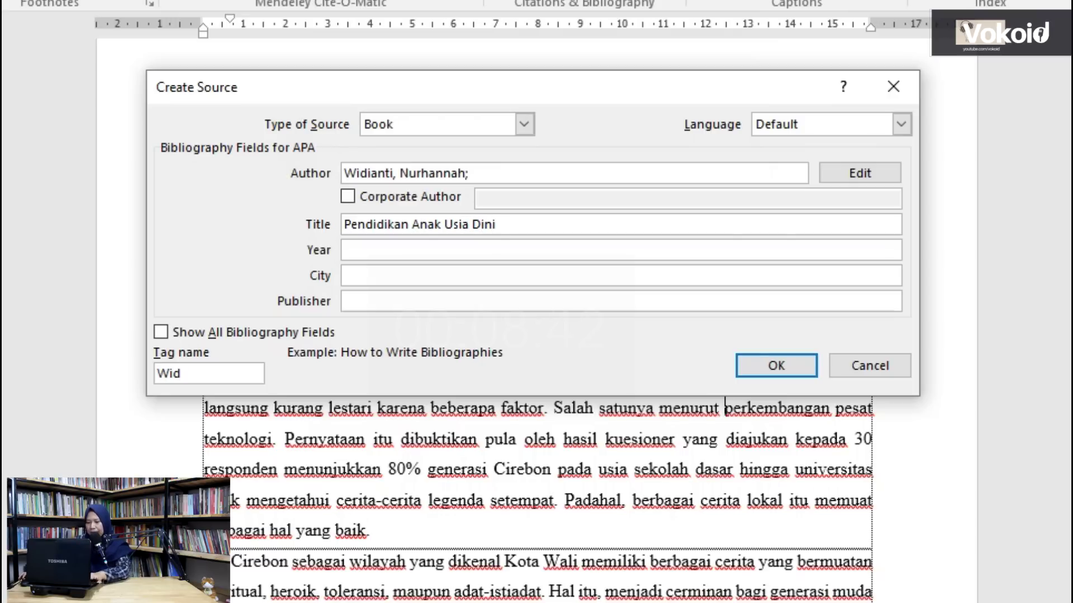
# - Complete the book source with year 2022, city Jakarta and publisher Gramedia, and insert its citation
pyautogui.press('Tab')
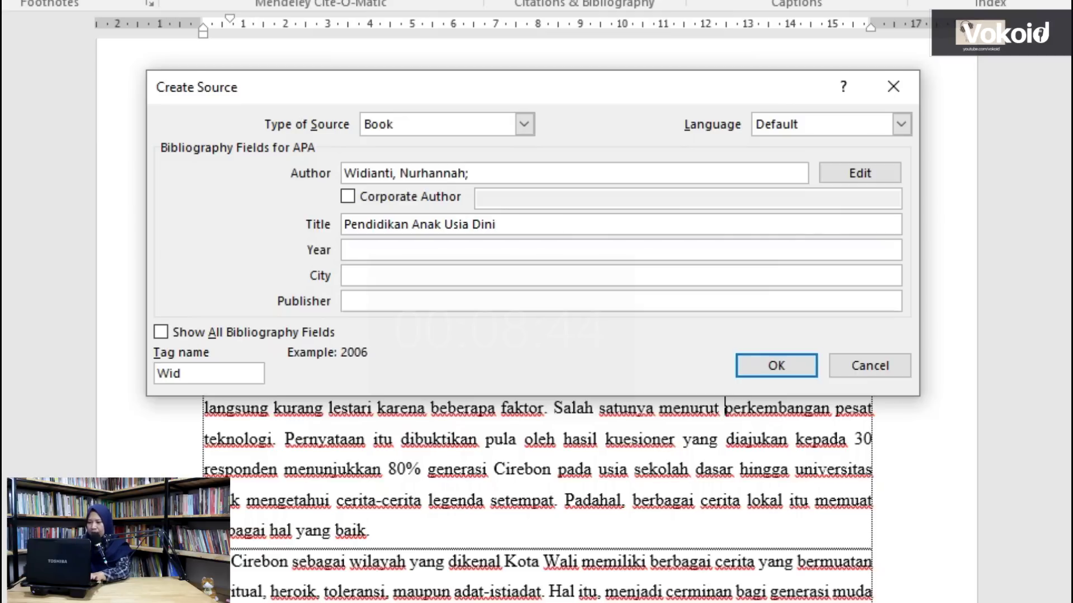
pyautogui.write('2022')
pyautogui.press('Tab')
pyautogui.write('Jakarta')
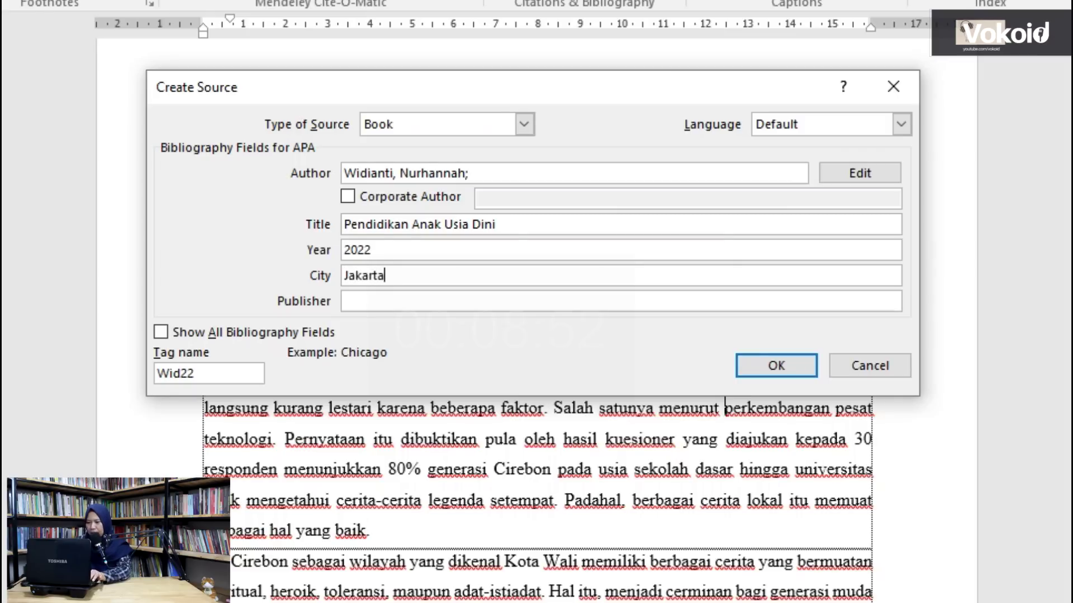
pyautogui.press('Tab')
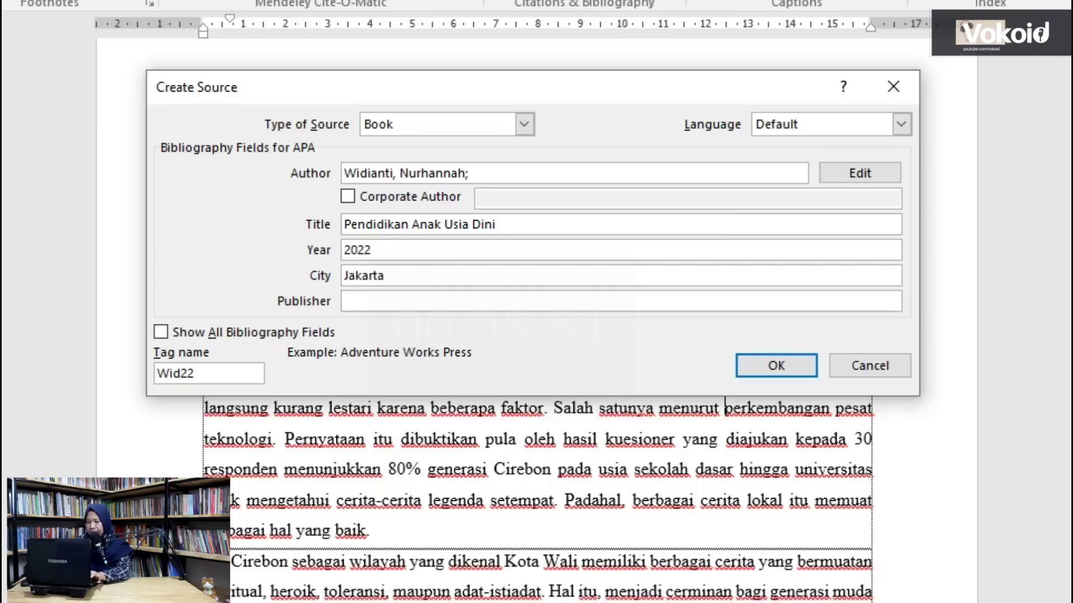
pyautogui.write('Grame')
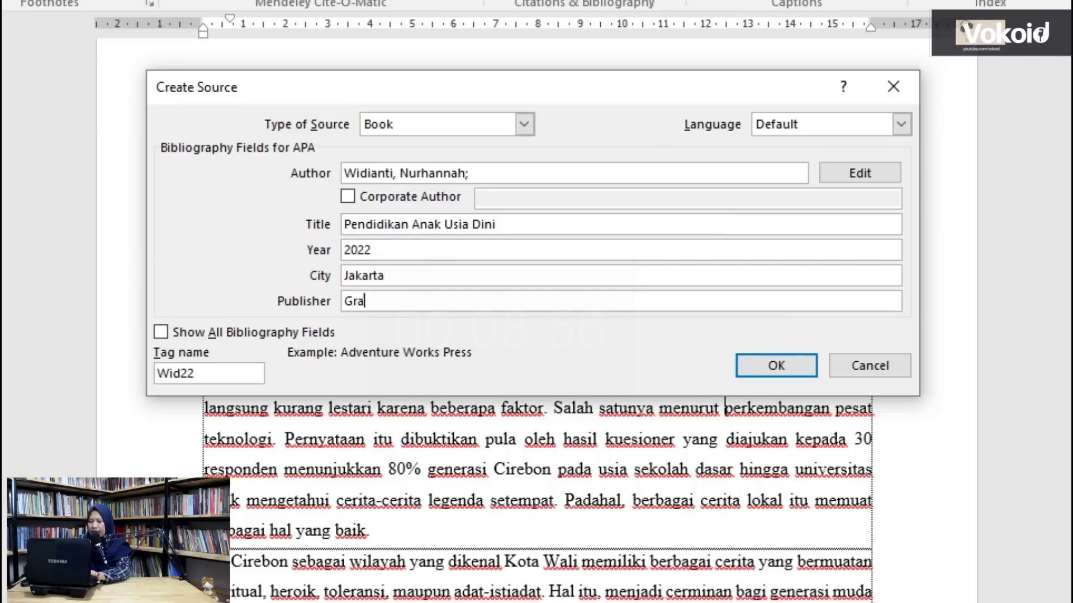
pyautogui.write('dia')
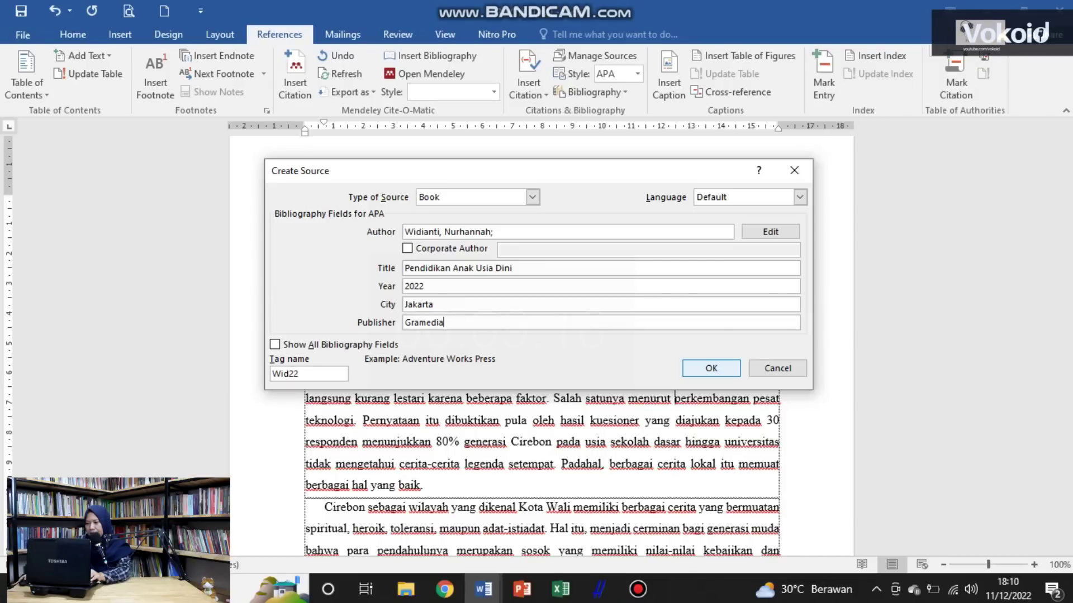
pyautogui.click(711, 369)
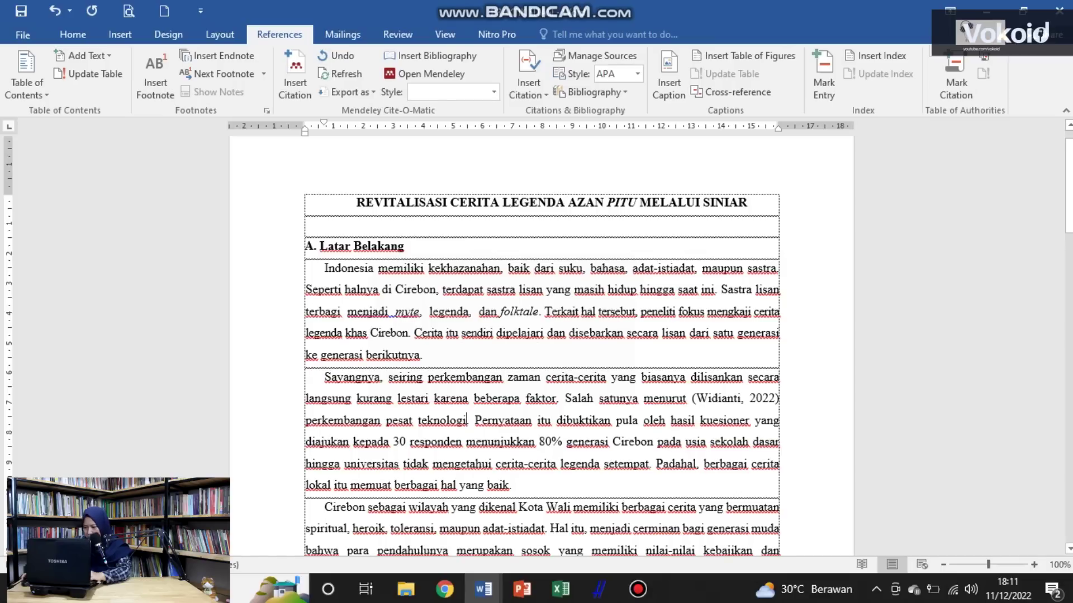
# - Highlight the sentence from "Salah satunya menurut" to "perkembangan pesat teknologi" in yellow
pyautogui.moveTo(564, 399); pyautogui.dragTo(468, 420)
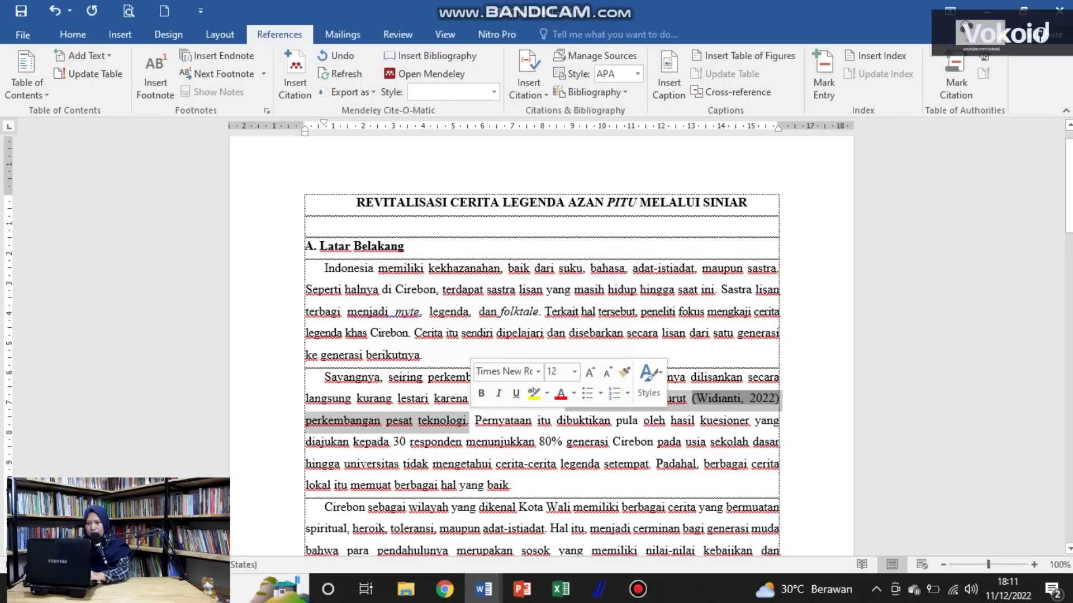
pyautogui.click(73, 34)
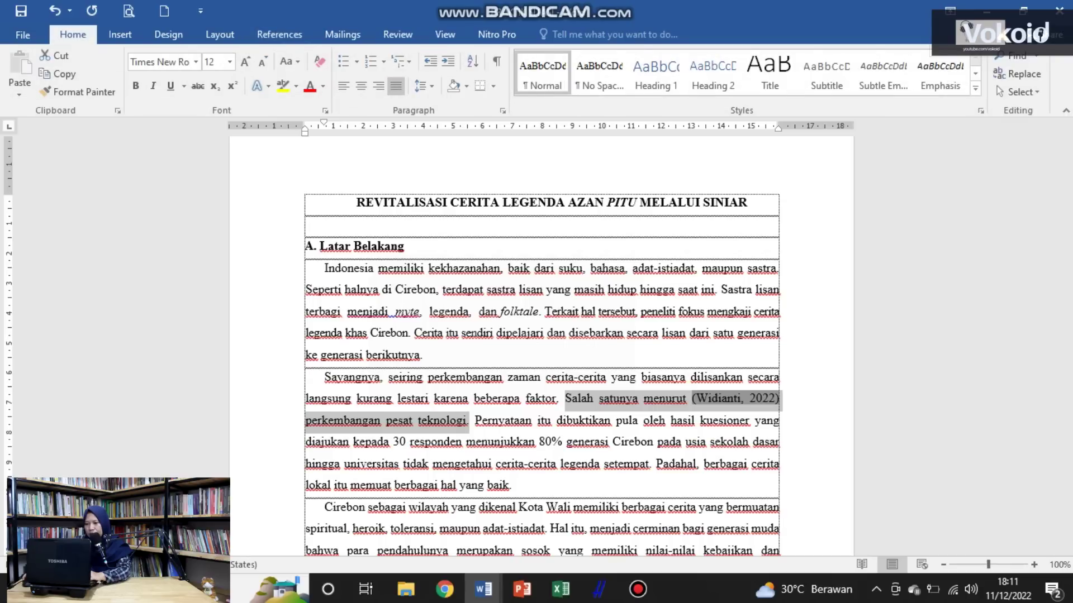
pyautogui.click(282, 86)
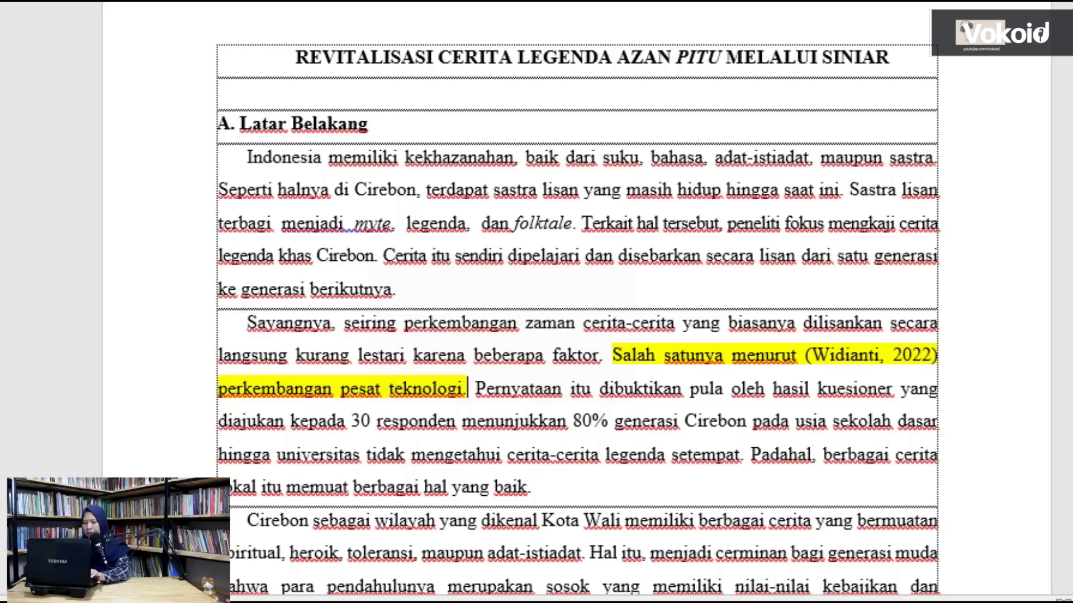
# - Insert the word "karena" before "perkembangan pesat teknologi" in the highlighted sentence
pyautogui.click(218, 389)
pyautogui.write('karen')
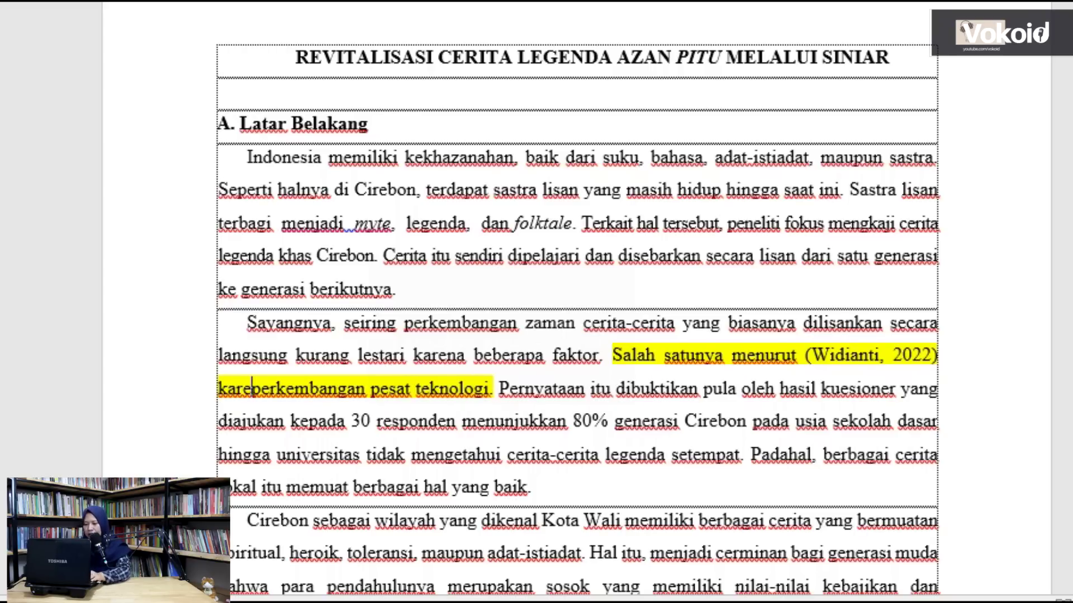
pyautogui.write('a')
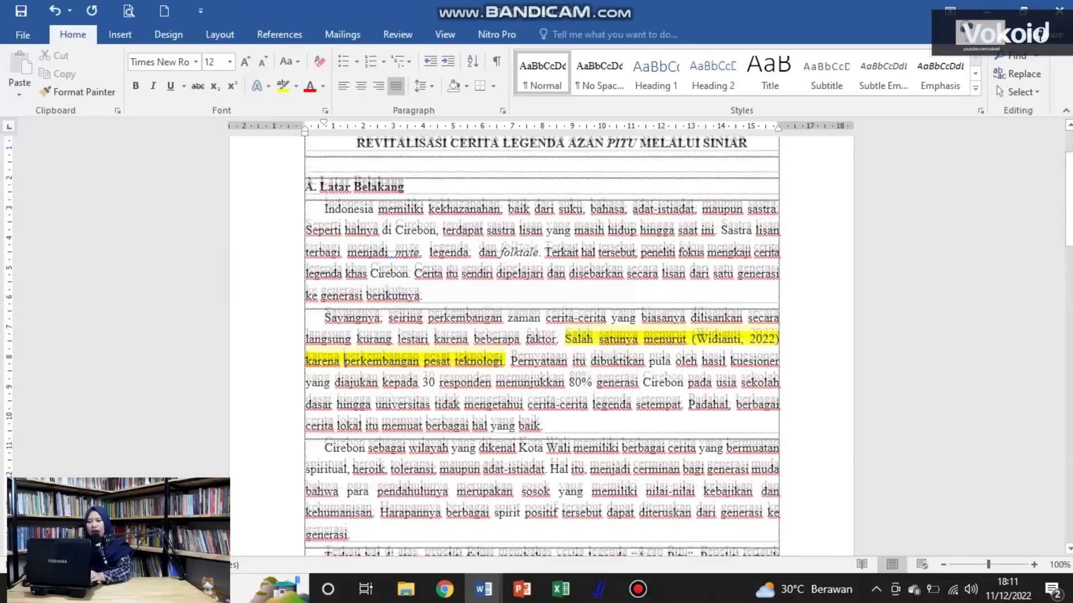
# - Remove the comma after "Hal itu" in the paragraph beginning "Cirebon sebagai wilayah"
pyautogui.scroll(-4, 542, 346)
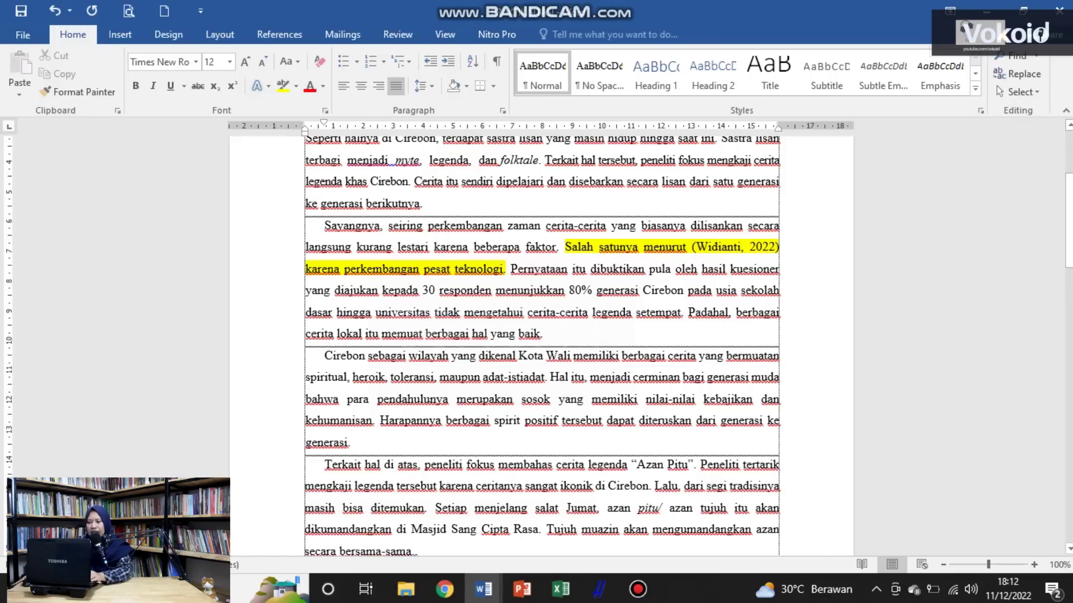
pyautogui.scroll(-1, 542, 346)
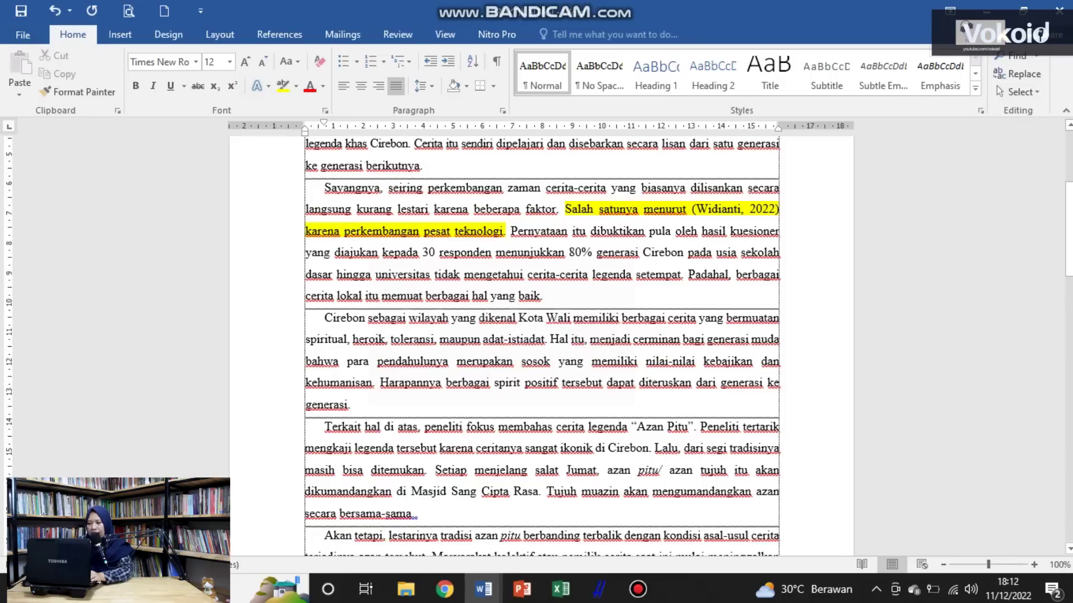
pyautogui.click(426, 339)
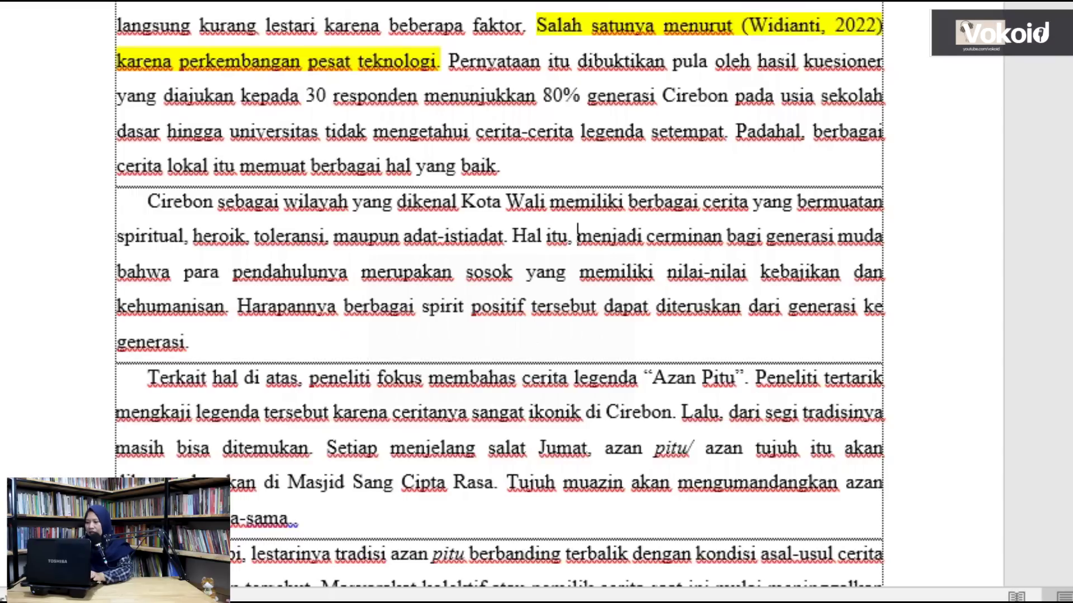
pyautogui.press('BackSpace')
pyautogui.press('BackSpace')
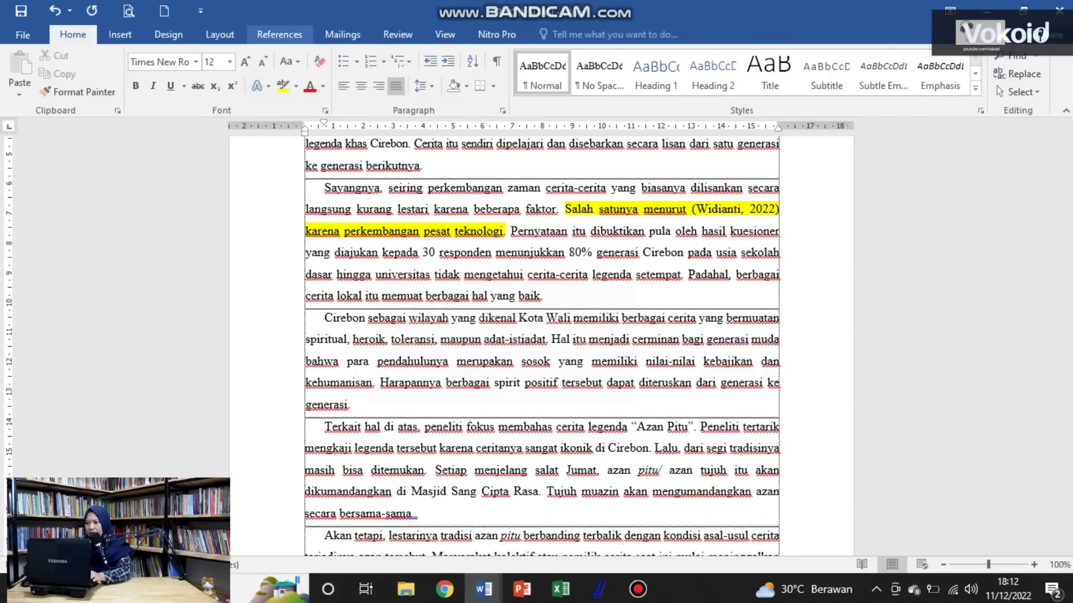
# - Start a new citation source and set its type to Journal Article
pyautogui.click(279, 34)
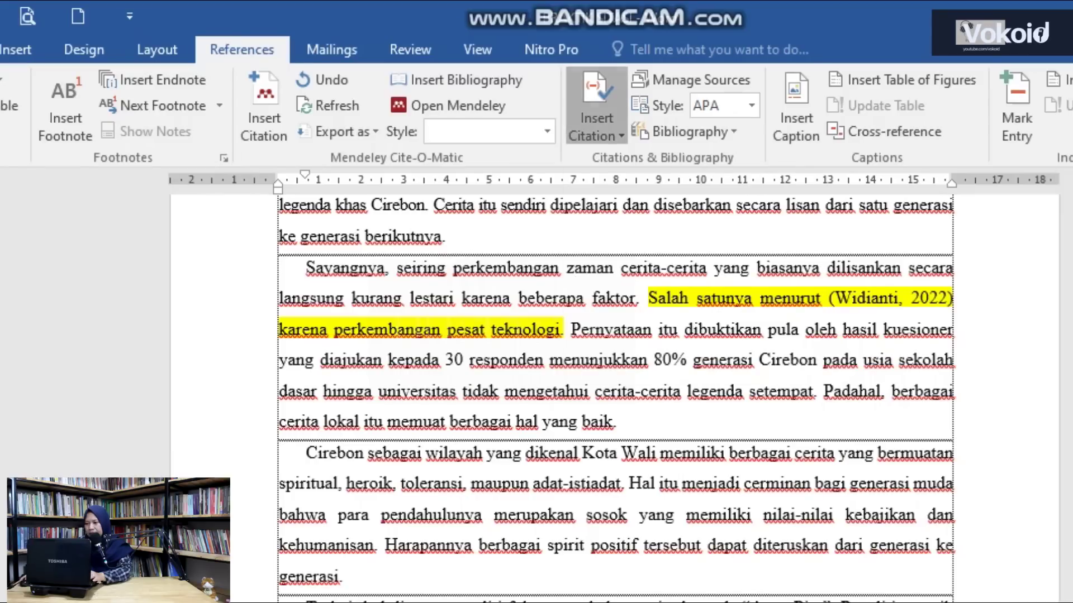
pyautogui.click(596, 120)
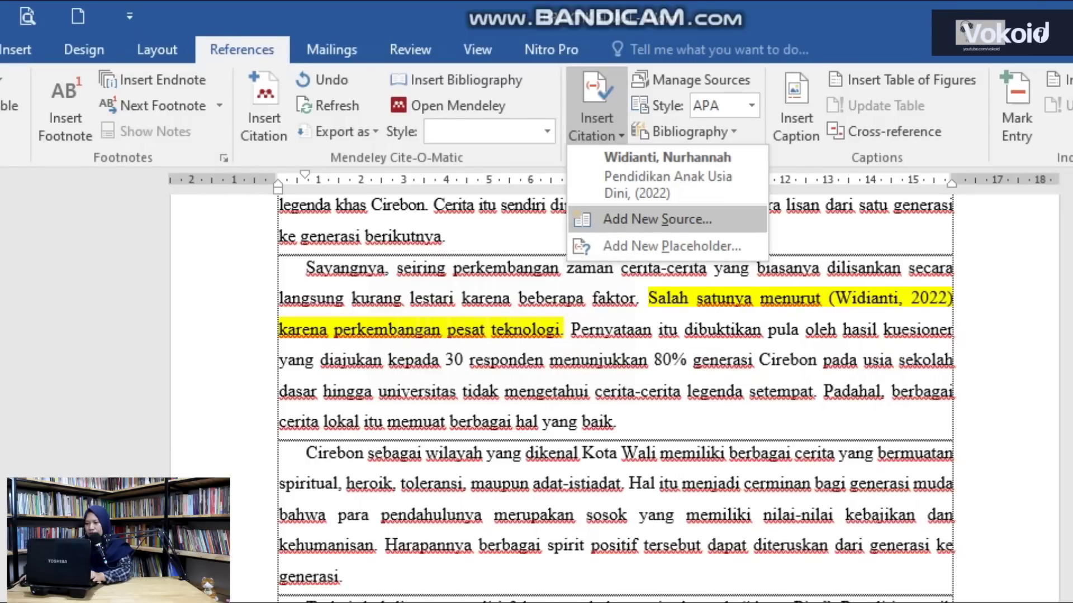
pyautogui.click(657, 219)
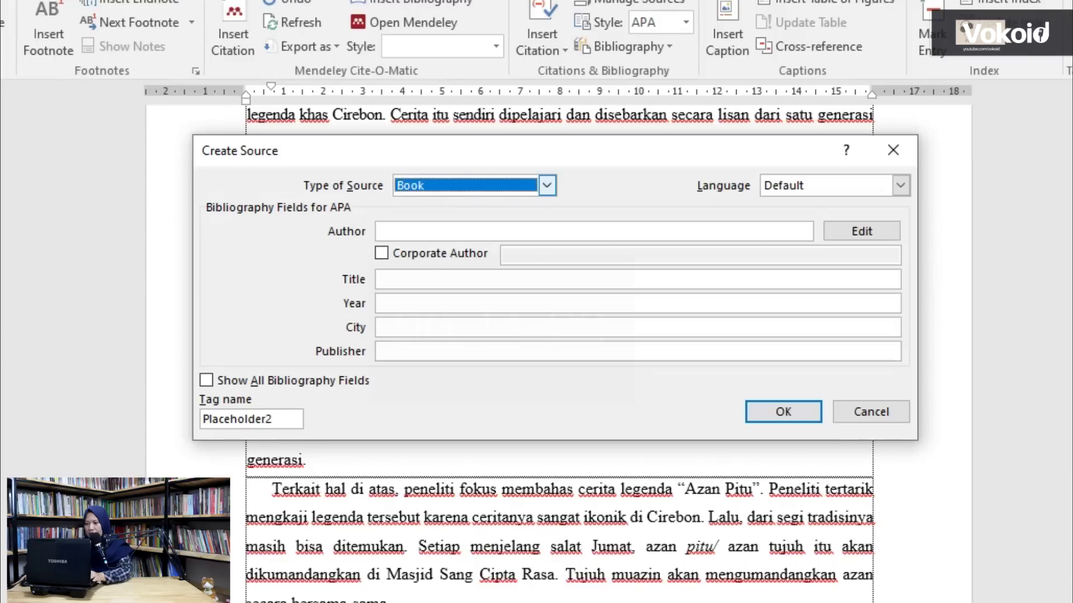
pyautogui.click(532, 196)
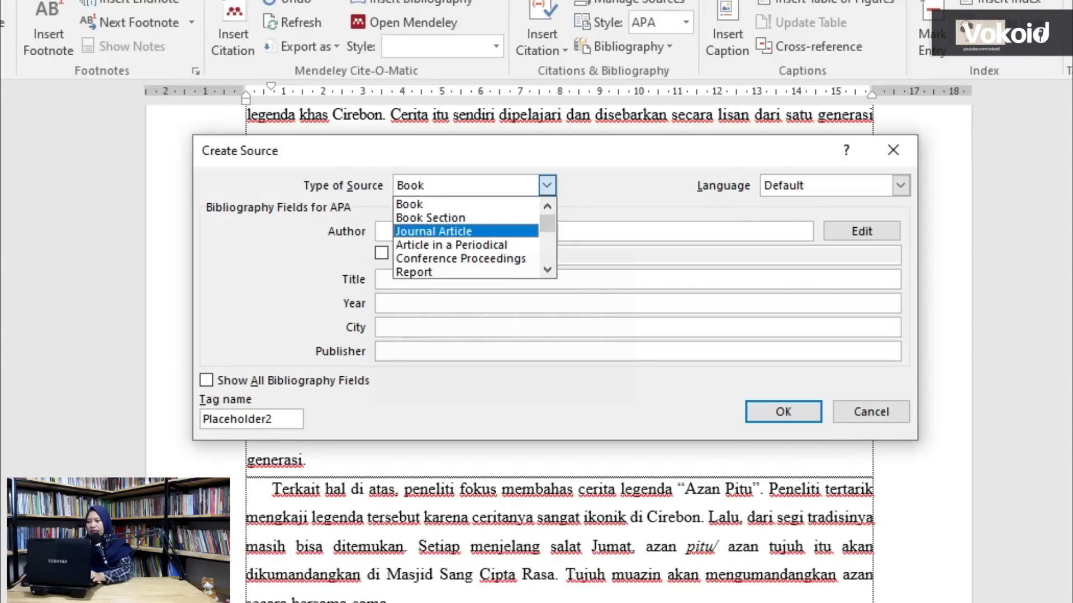
pyautogui.click(466, 232)
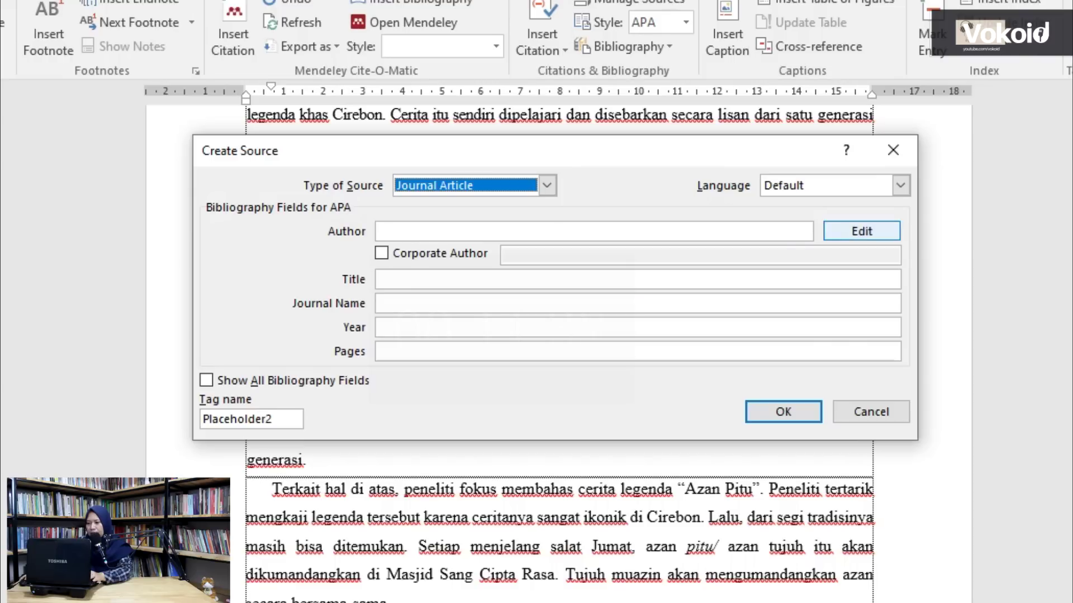
# - Add the first author's last, first and middle names to the journal article's author list
pyautogui.click(861, 231)
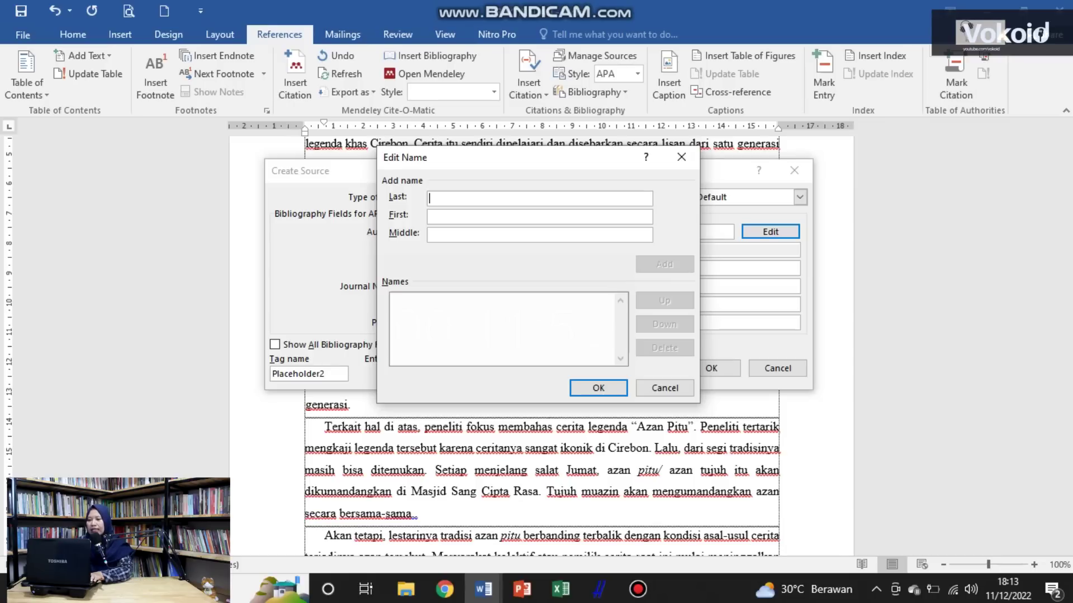
pyautogui.write('R')
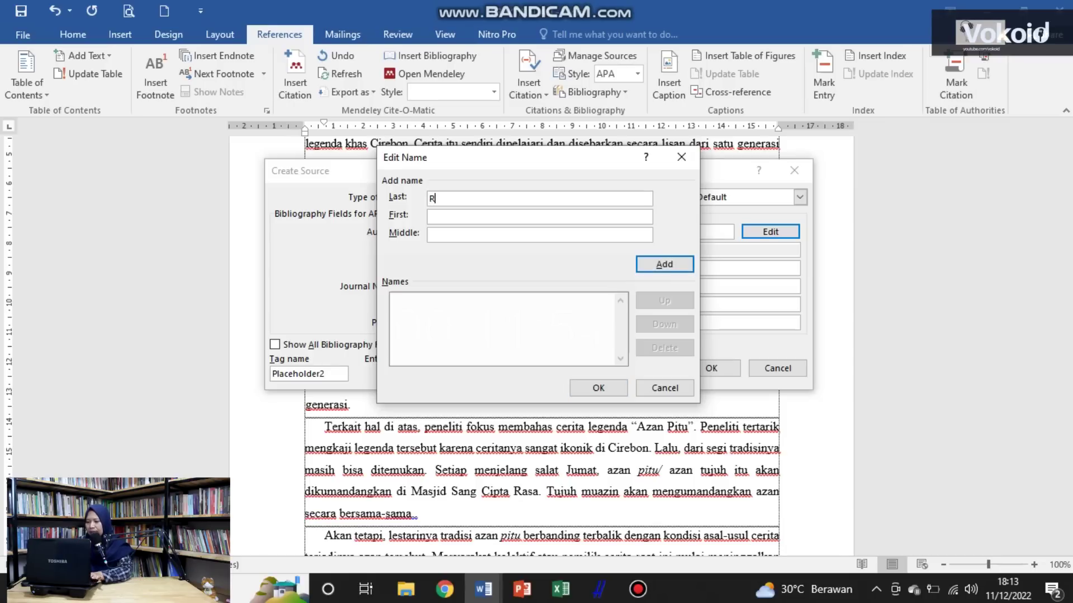
pyautogui.write('ivaldi')
pyautogui.click(430, 217)
pyautogui.write('Sacandra')
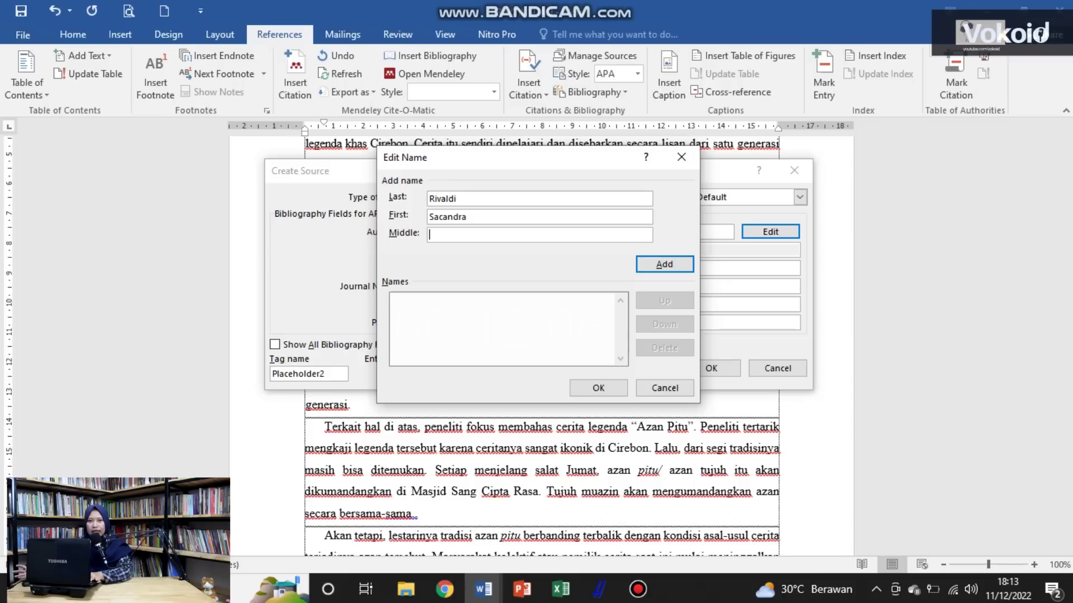
pyautogui.click(428, 235)
pyautogui.write('Aji')
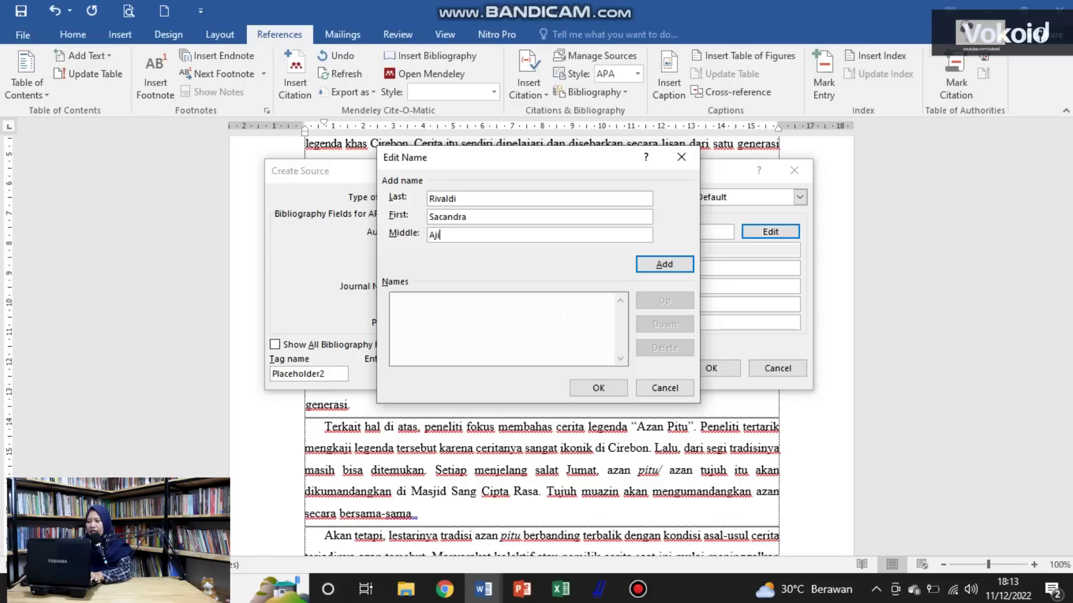
pyautogui.press('Return')
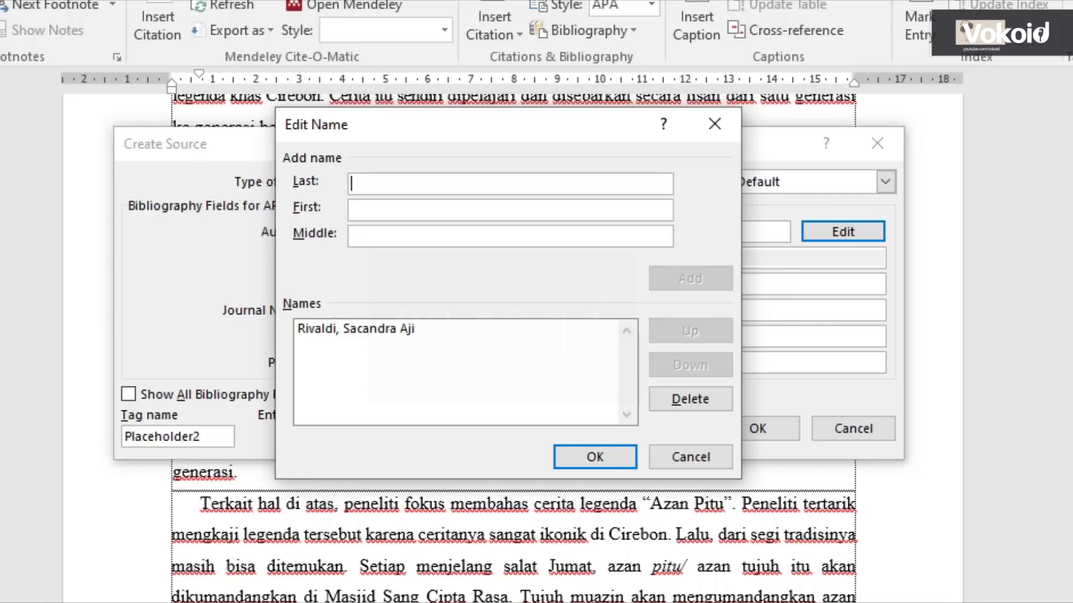
# - Add the second author's last, first and middle names to the author list
pyautogui.write('n')
pyautogui.press('BackSpace')
pyautogui.write('Nurhidayah')
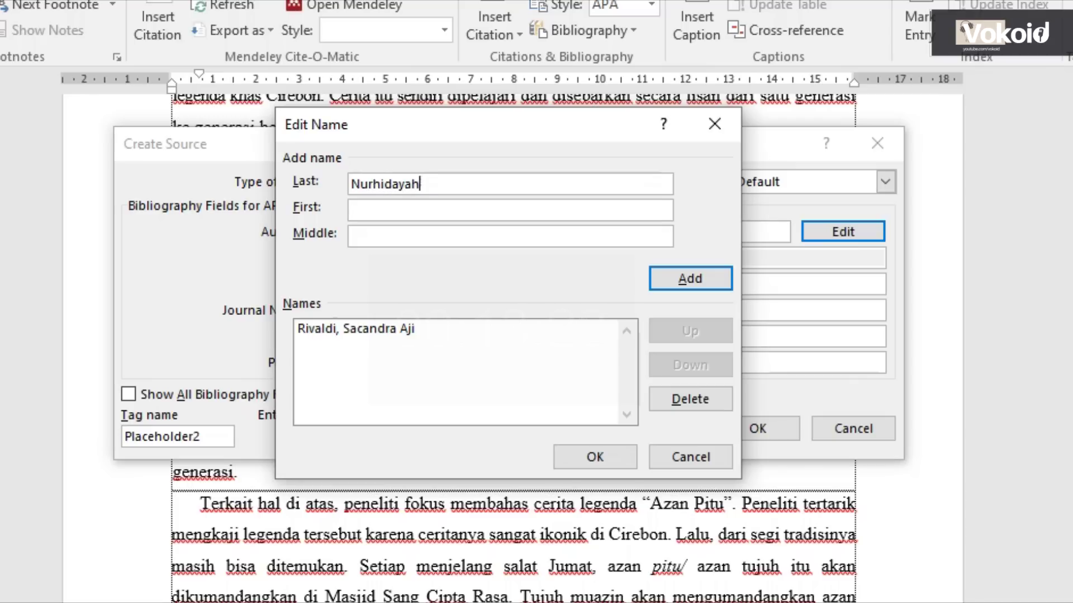
pyautogui.click(352, 210)
pyautogui.write('Siti')
pyautogui.write('Ghina ')
pyautogui.write('Ina')
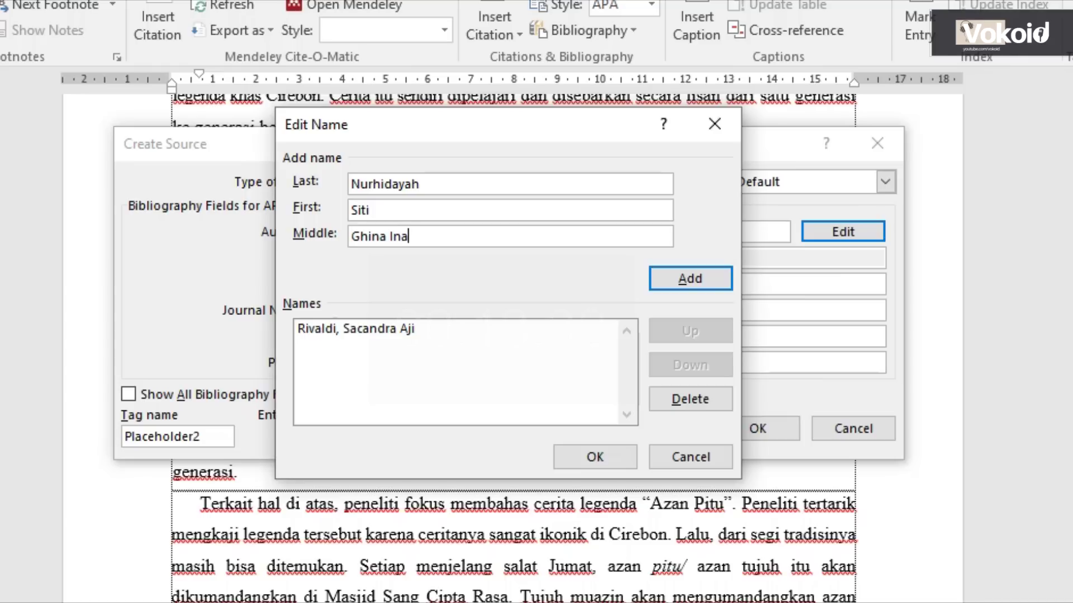
pyautogui.write('yati')
pyautogui.press('Return')
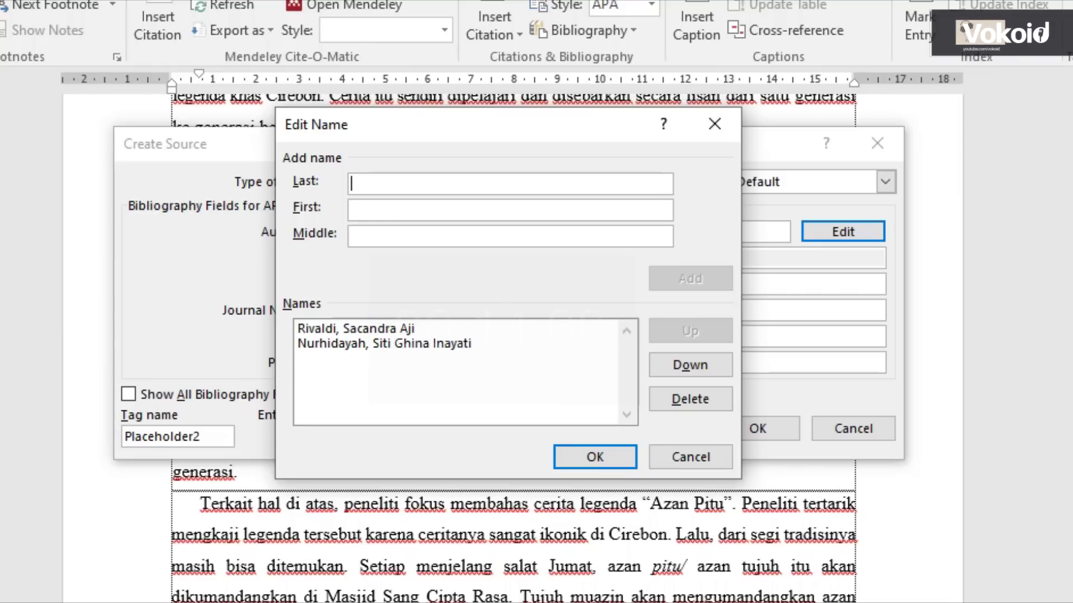
# - Add the third author by a single last name and apply the author list to the source
pyautogui.write('Krisna')
pyautogui.press('Return')
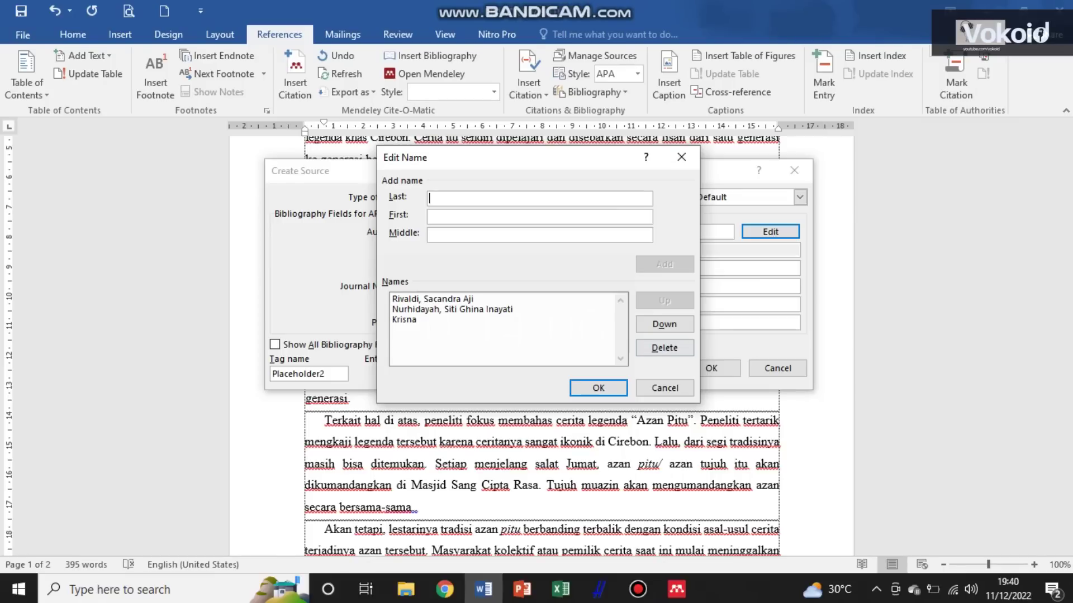
pyautogui.press('Return')
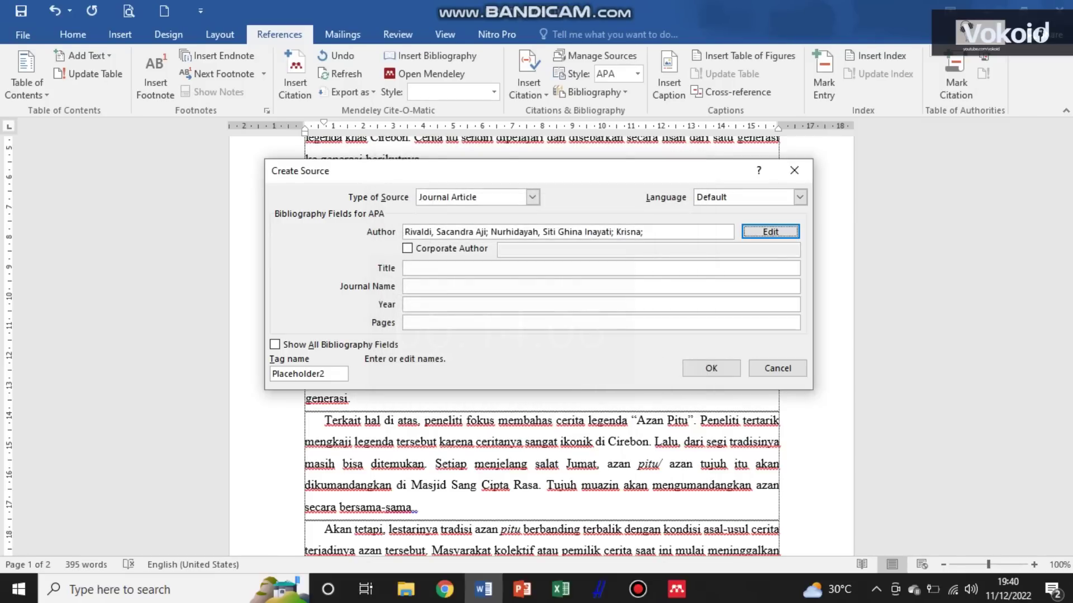
# - Enter the article title "Problematika Pendidikan di Indonesia" and the journal name "Jurnal Vokoid"
pyautogui.click(425, 268)
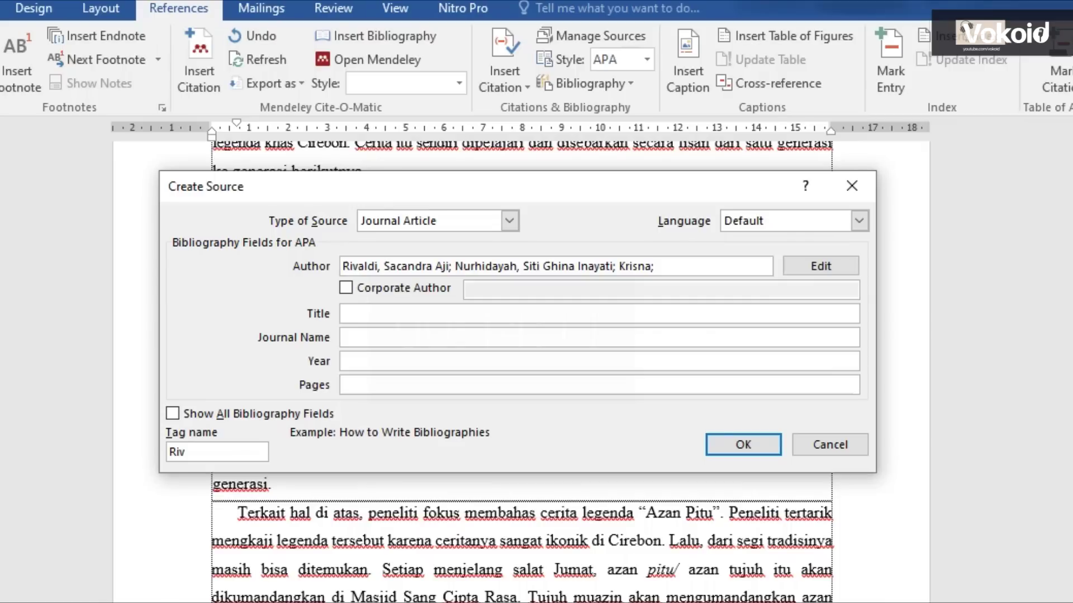
pyautogui.write('Problematika Pend')
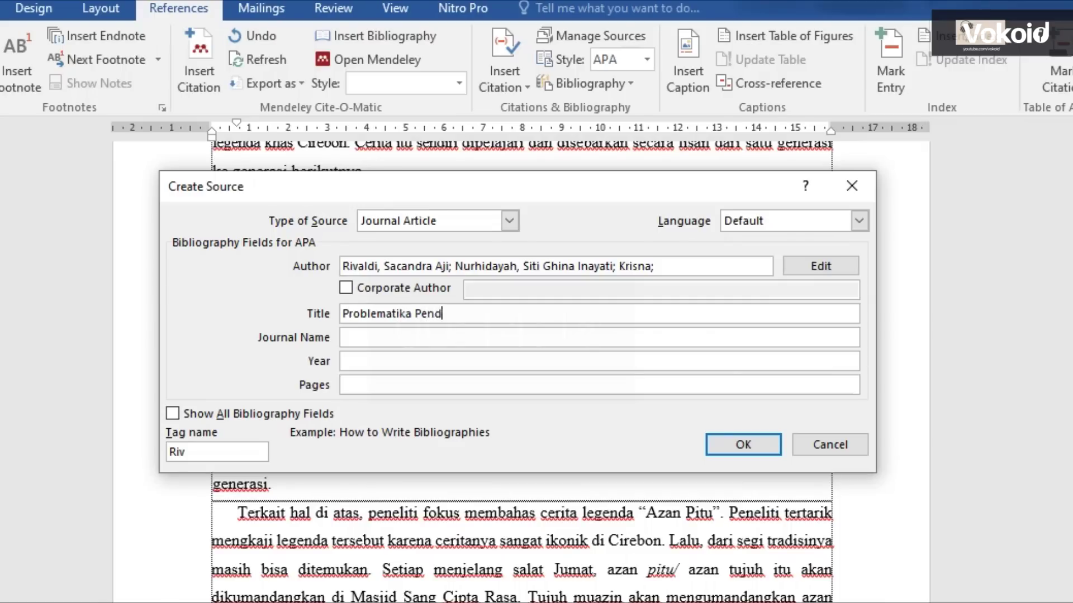
pyautogui.write('idikan di Indo')
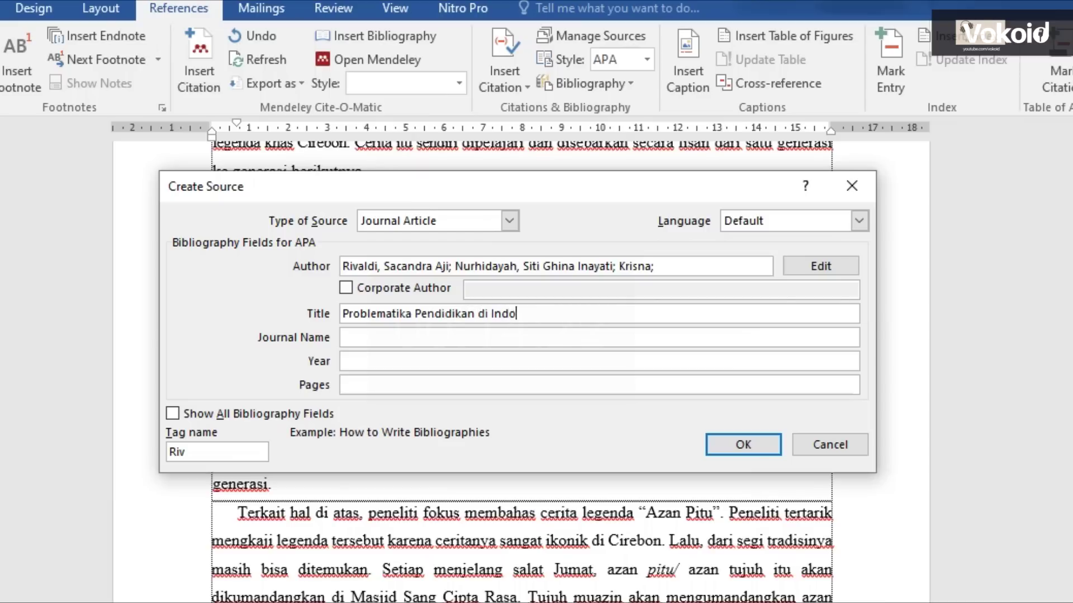
pyautogui.write('nesia')
pyautogui.press('Tab')
pyautogui.write('Jurnal Voko')
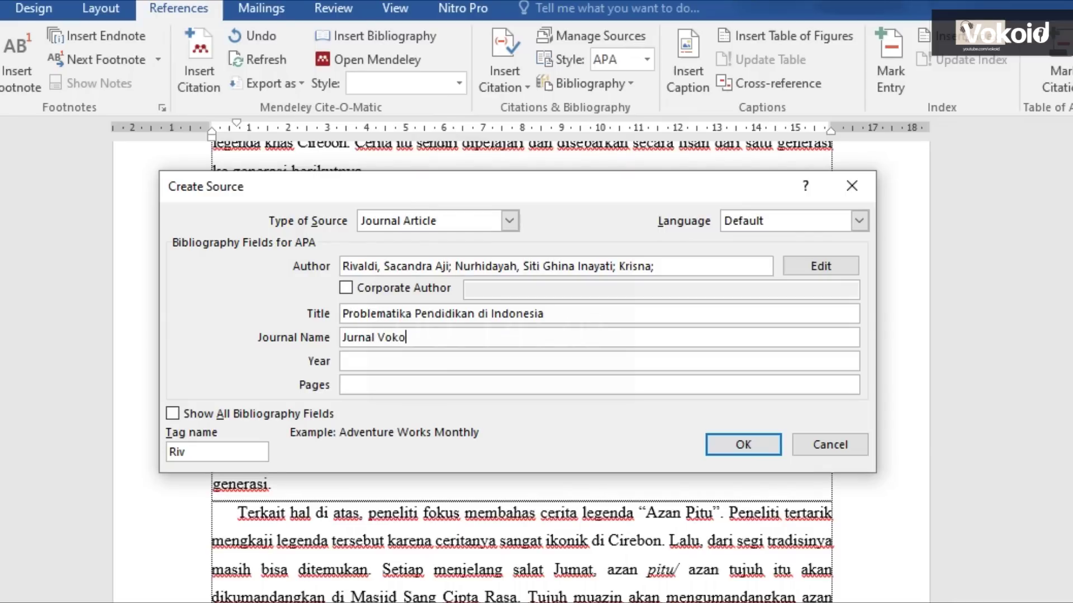
pyautogui.write('id')
# - Set the journal article's year to 2020 and its pages to 50-62
pyautogui.click(343, 361)
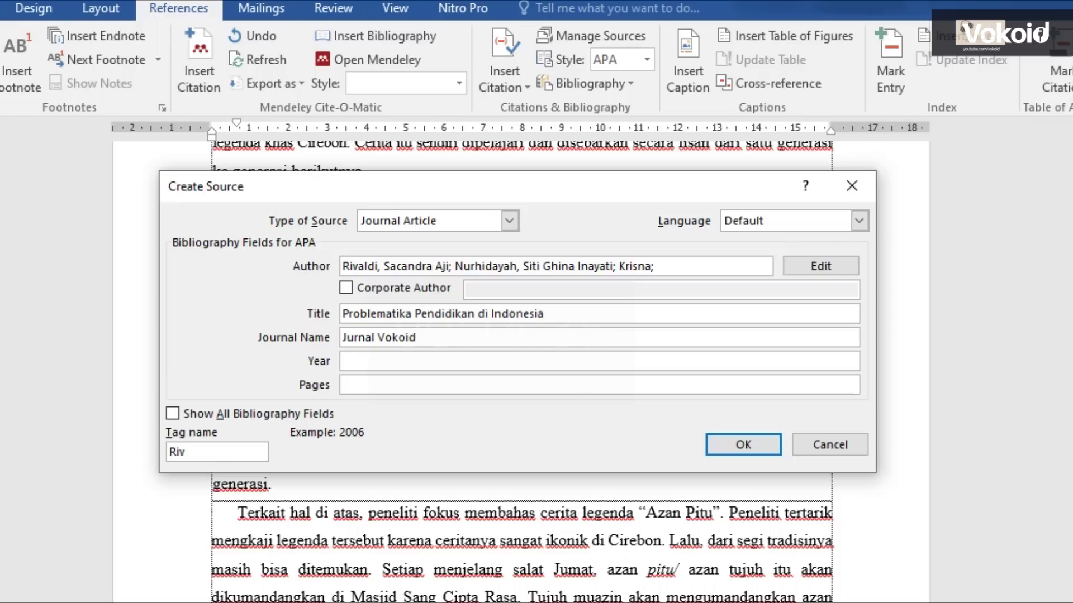
pyautogui.write('2020')
pyautogui.click(343, 385)
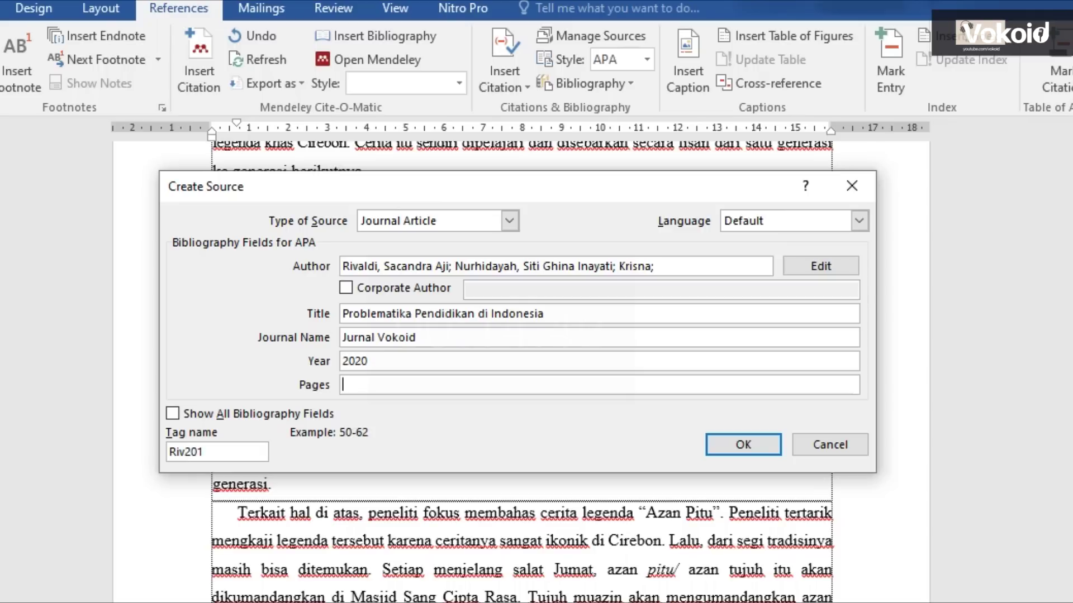
pyautogui.write('50-62')
# - Show all bibliography fields and set the volume to II and the issue to 3
pyautogui.click(172, 414)
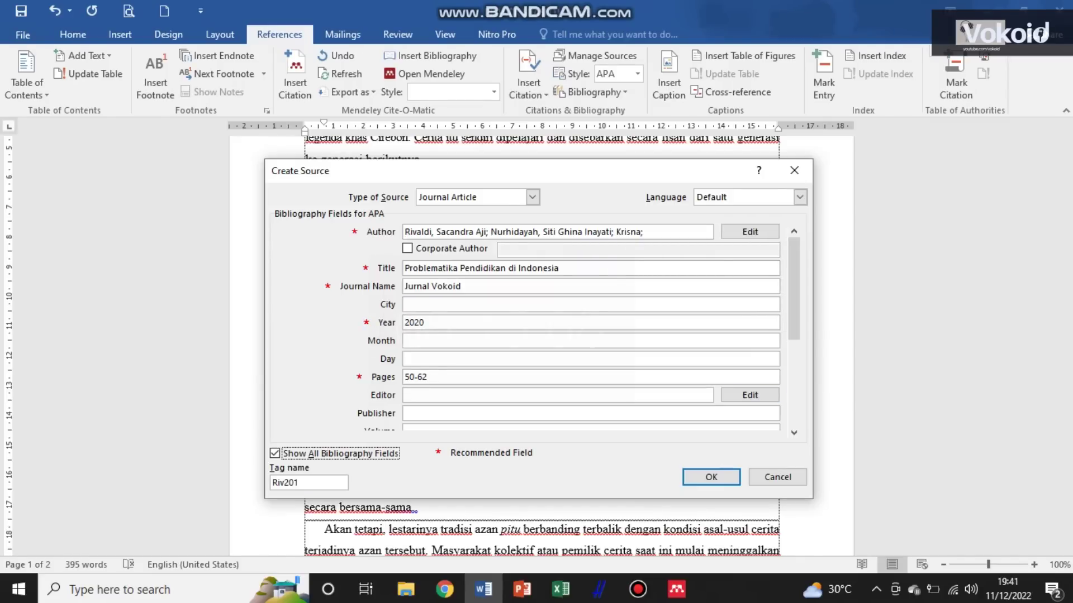
pyautogui.scroll(-1, 794, 288)
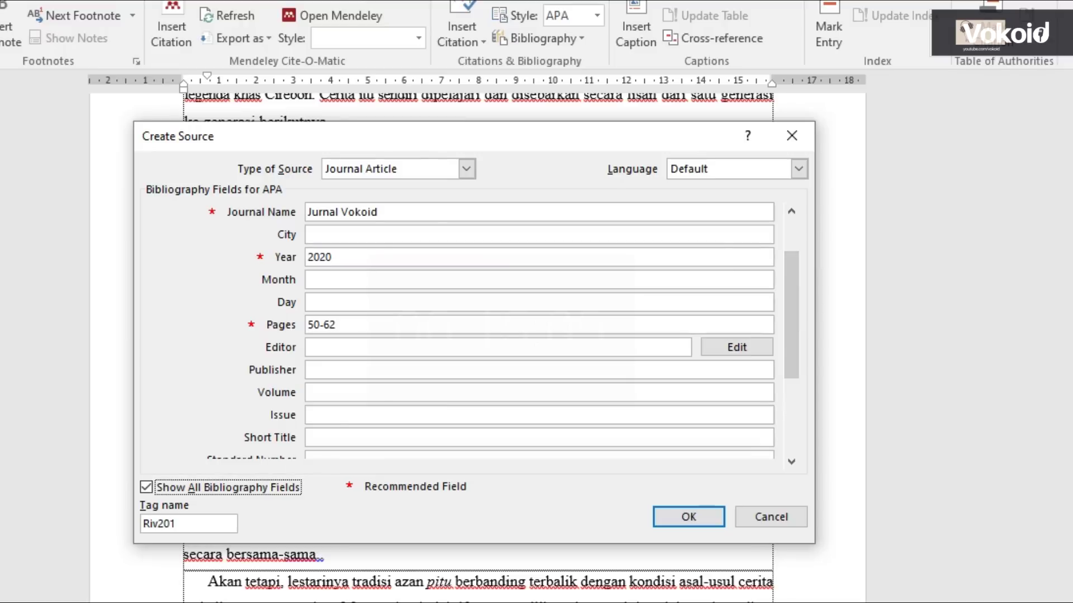
pyautogui.click(559, 377)
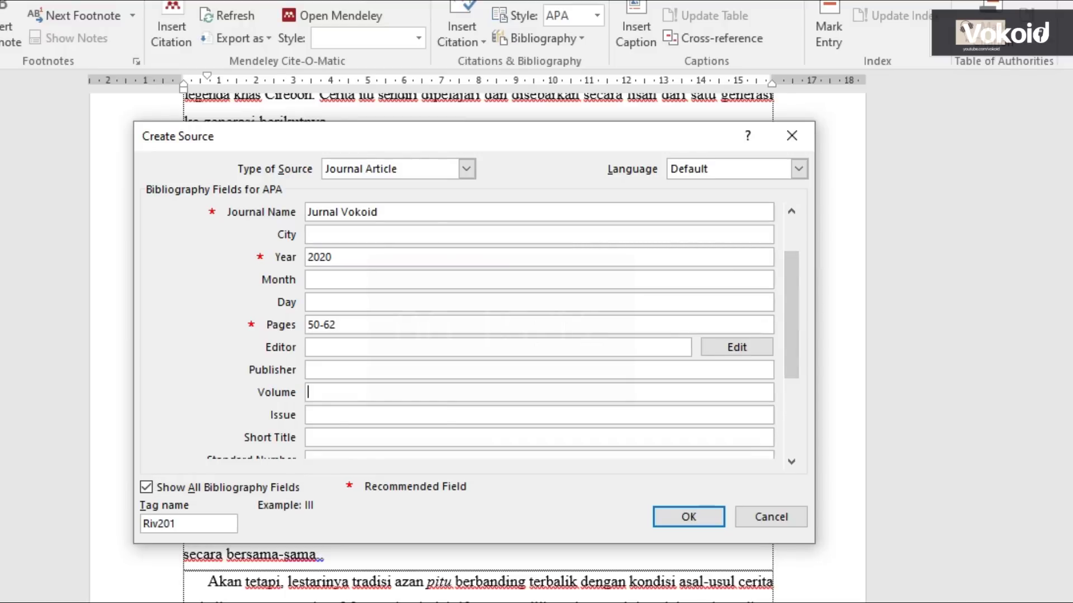
pyautogui.write('II')
pyautogui.click(309, 414)
pyautogui.write('3')
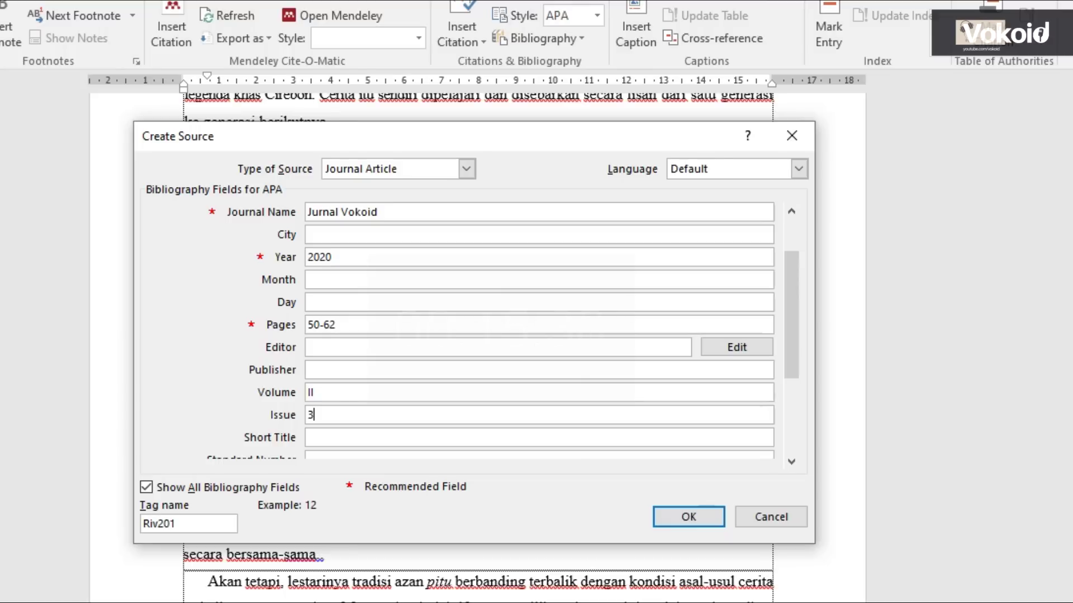
pyautogui.click(791, 462)
pyautogui.click(791, 462)
pyautogui.click(791, 462)
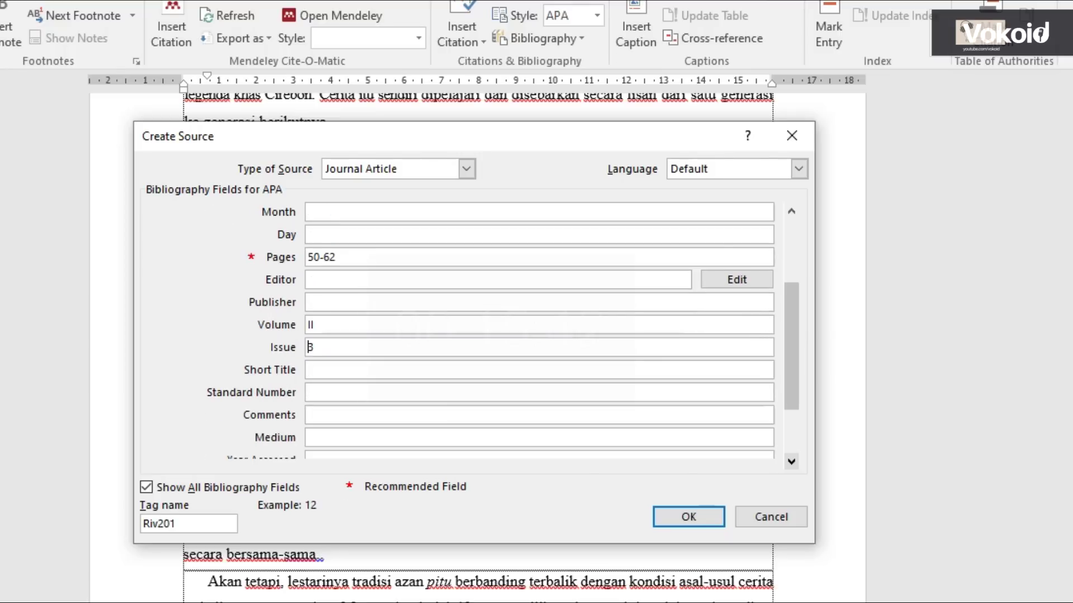
pyautogui.click(792, 461)
pyautogui.click(791, 462)
pyautogui.click(791, 461)
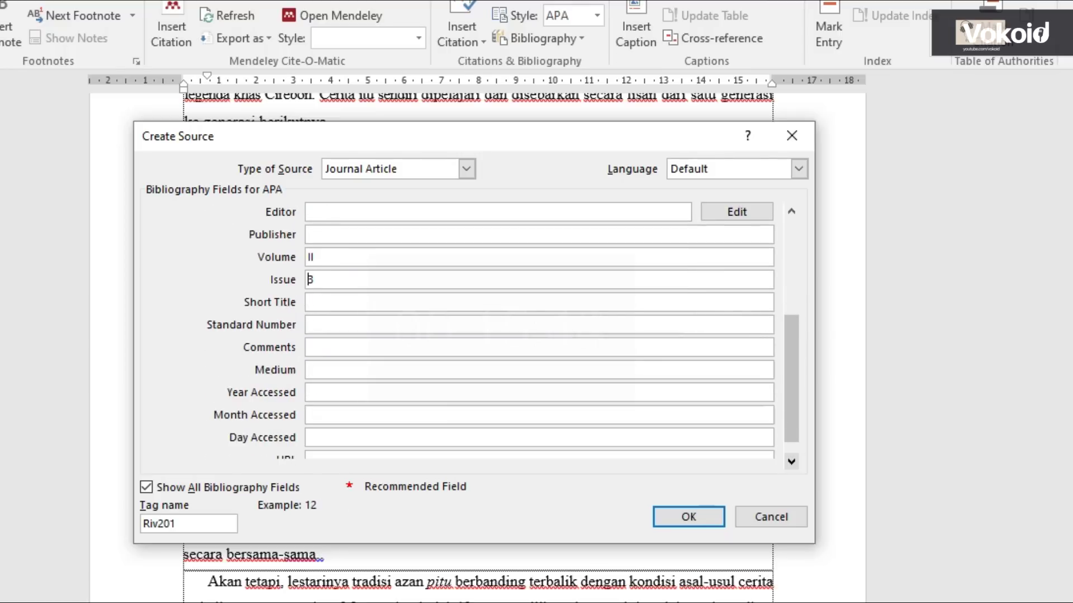
pyautogui.click(791, 462)
pyautogui.click(309, 438)
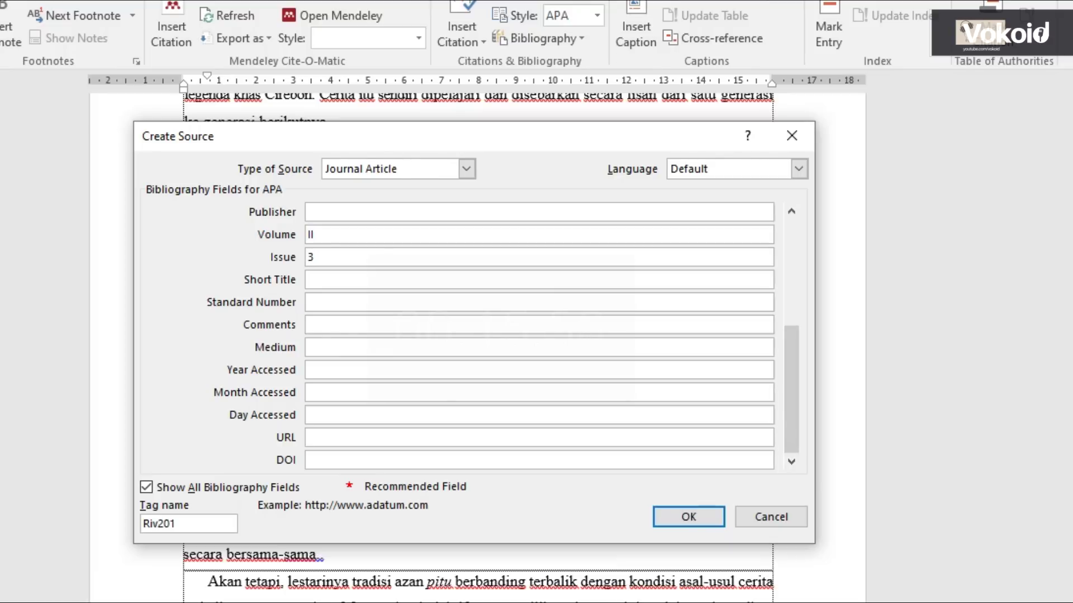
pyautogui.write('H')
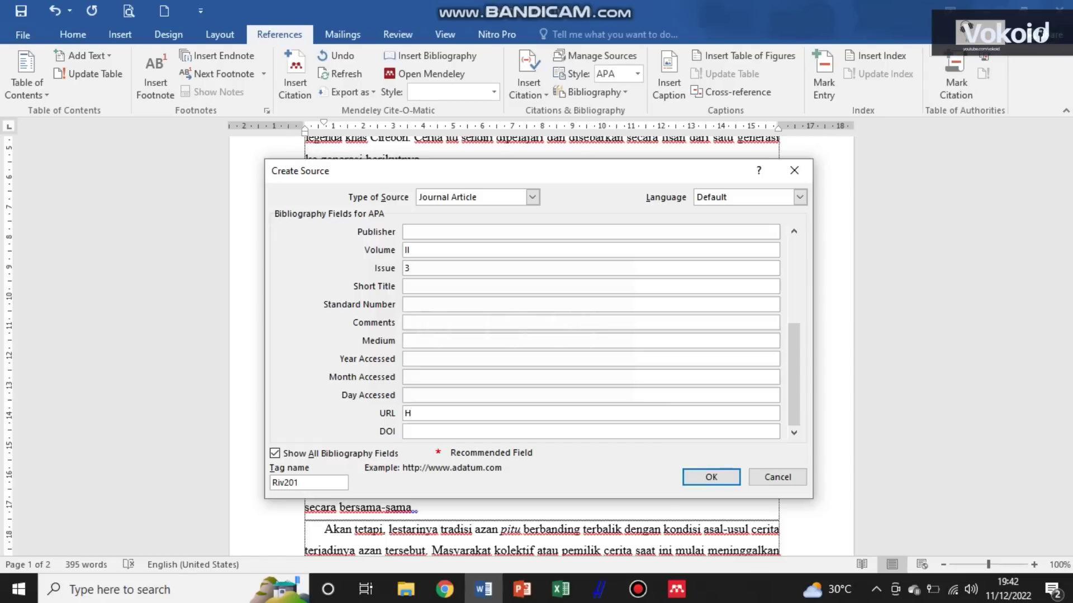
pyautogui.press('BackSpace')
pyautogui.write('http://jurnal')
pyautogui.write('vokoid.com')
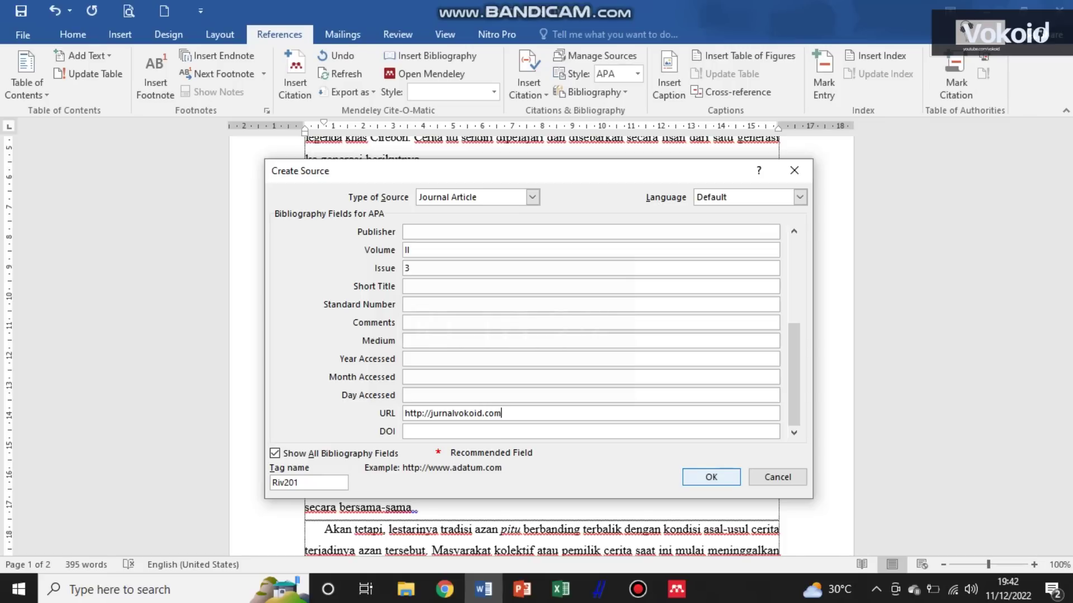
pyautogui.press('Return')
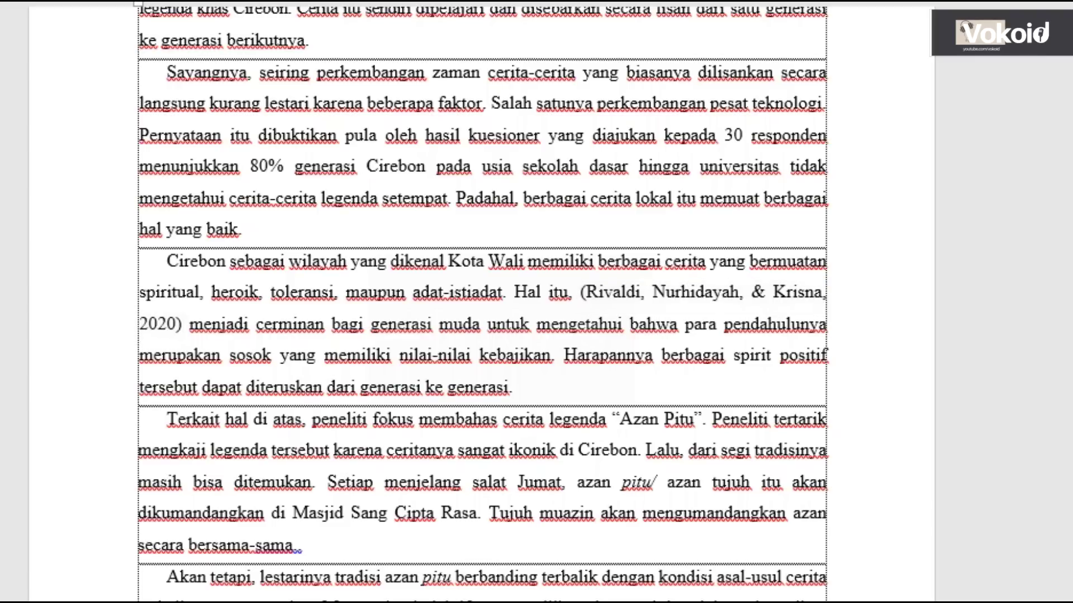
# - Highlight the sentence containing the journal citation in yellow and replace the comma after "Hal itu" with "selaras dengan"
pyautogui.moveTo(514, 291); pyautogui.dragTo(563, 355)
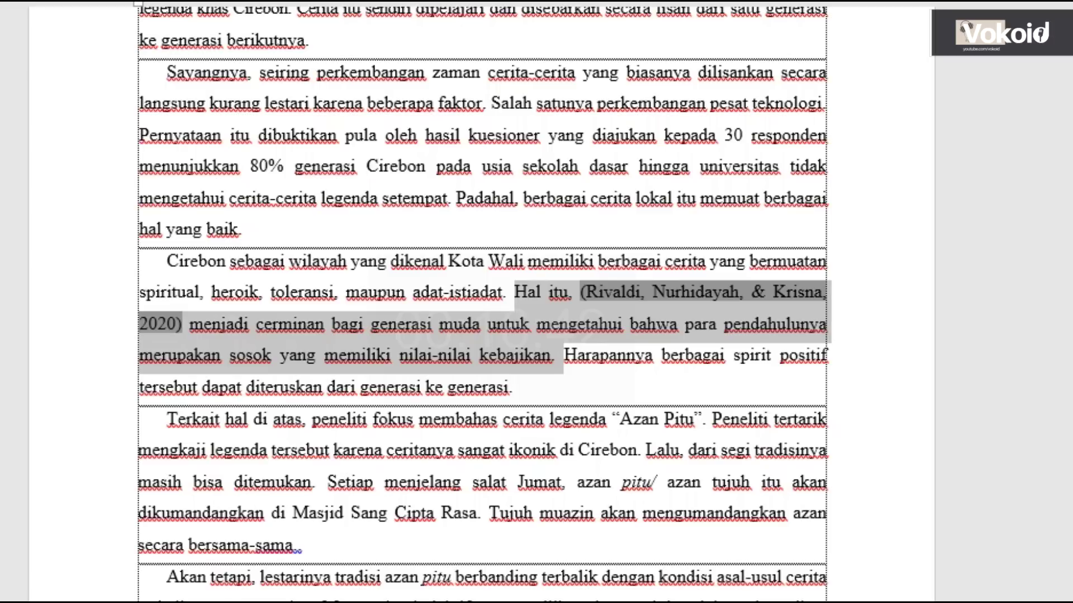
pyautogui.hotkey('ctrl', 'alt', 'h')
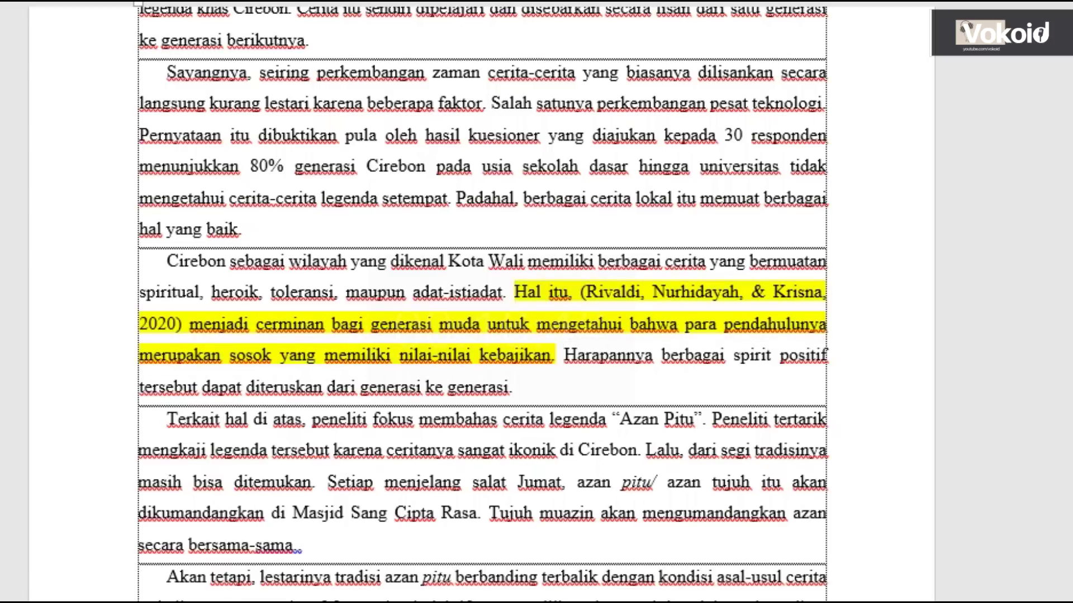
pyautogui.click(573, 292)
pyautogui.press('BackSpace')
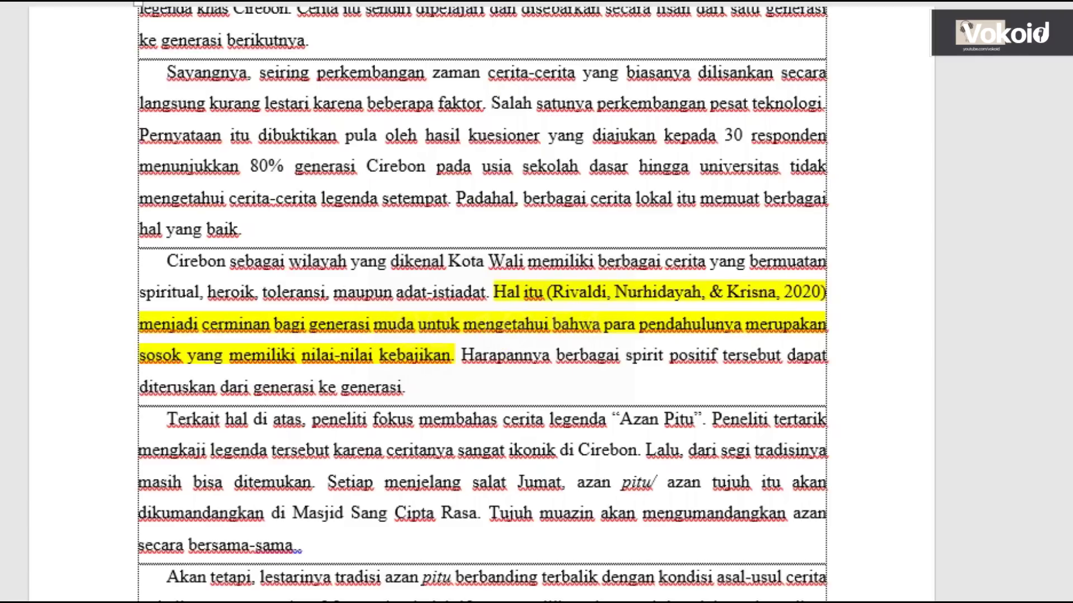
pyautogui.write('selaras')
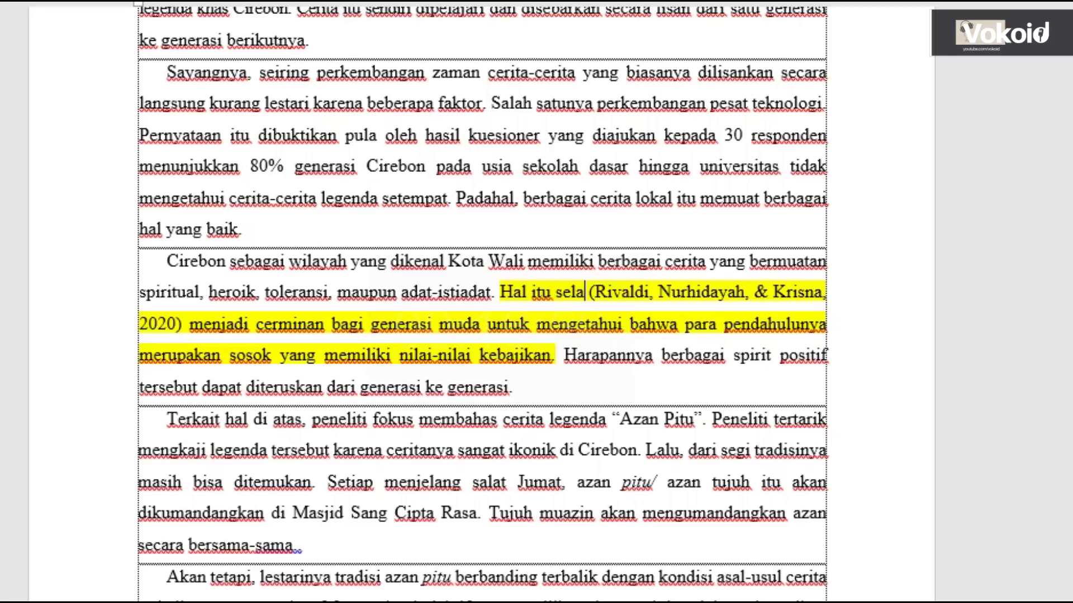
pyautogui.write(' denga')
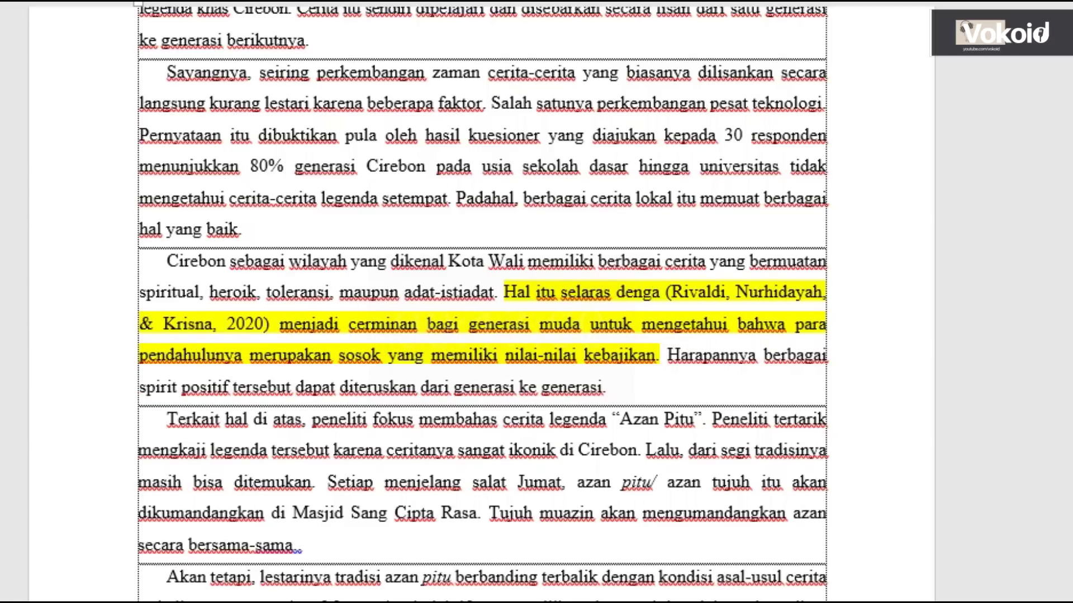
pyautogui.write('n')
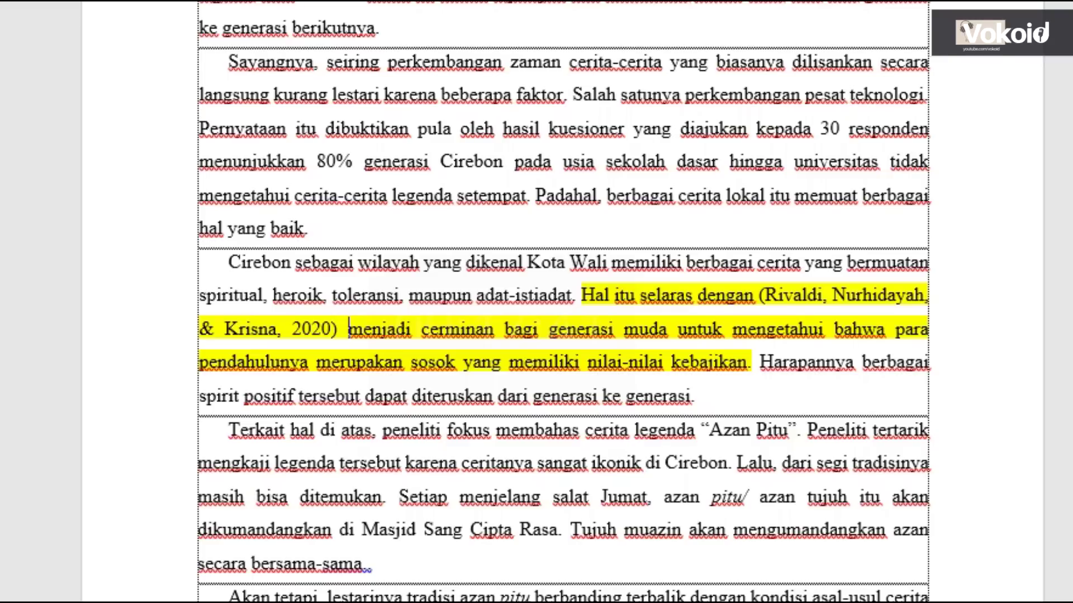
# - Insert "bahwa cerita legenda bias" after the journal citation, before "menjadi cerminan", in the highlighted sentence
pyautogui.click(401, 356)
pyautogui.write('bahwa')
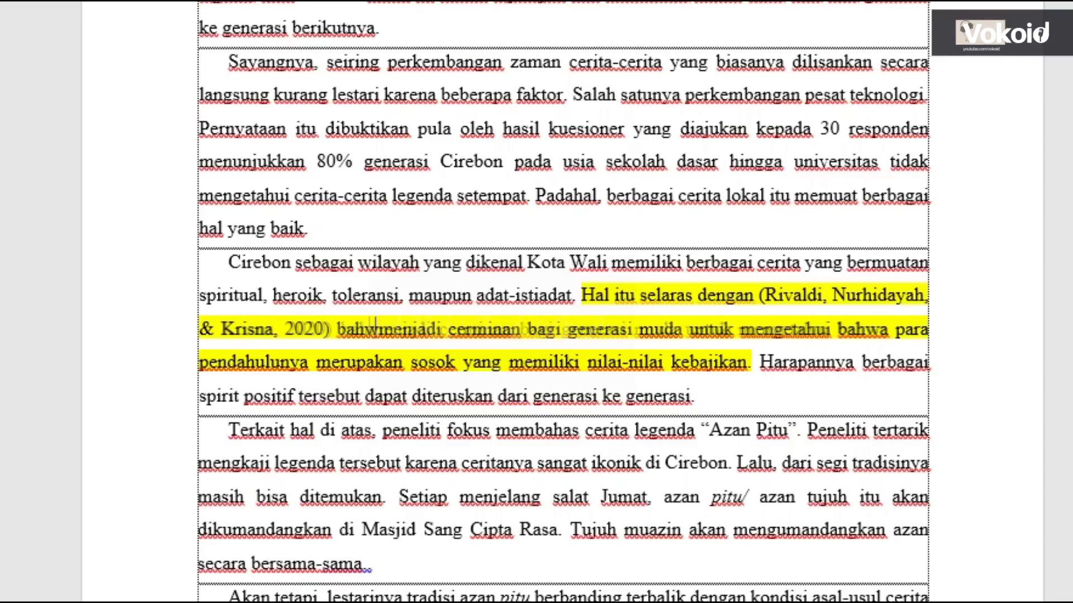
pyautogui.write(' cer')
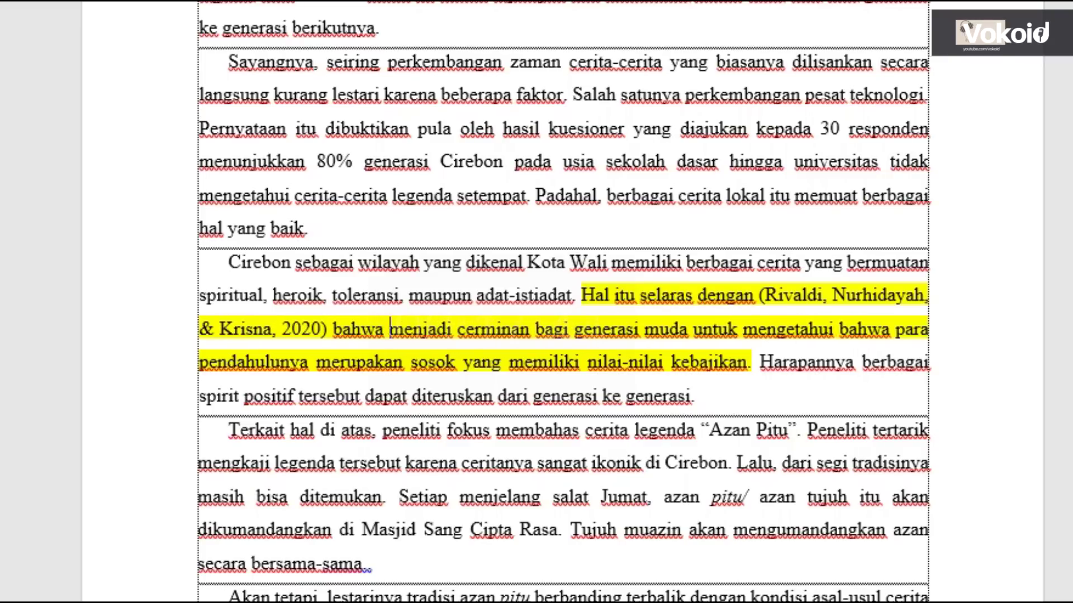
pyautogui.write('ita leg')
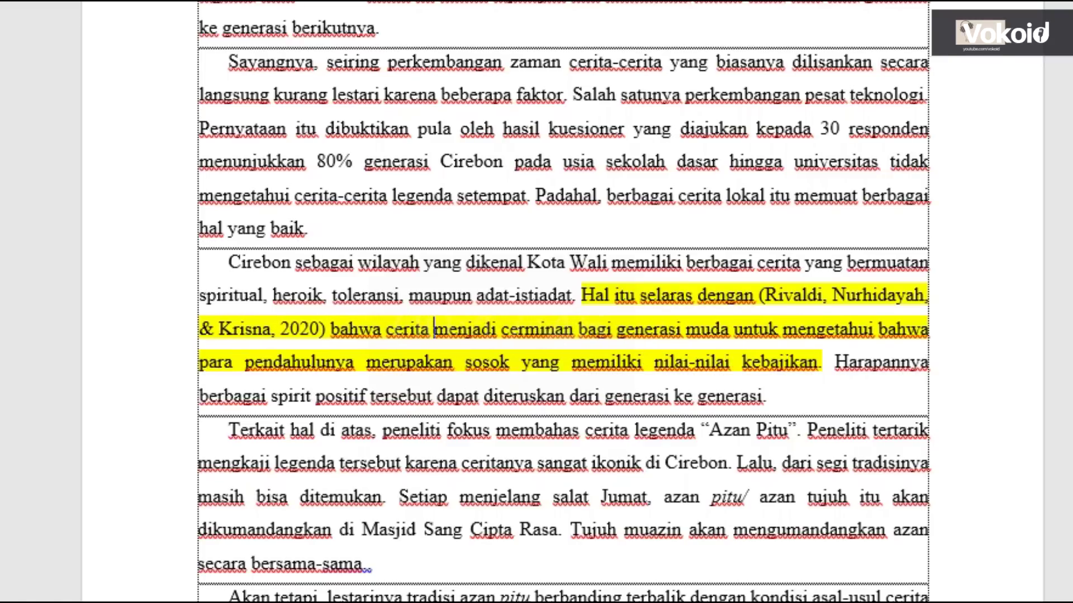
pyautogui.write('enda bi')
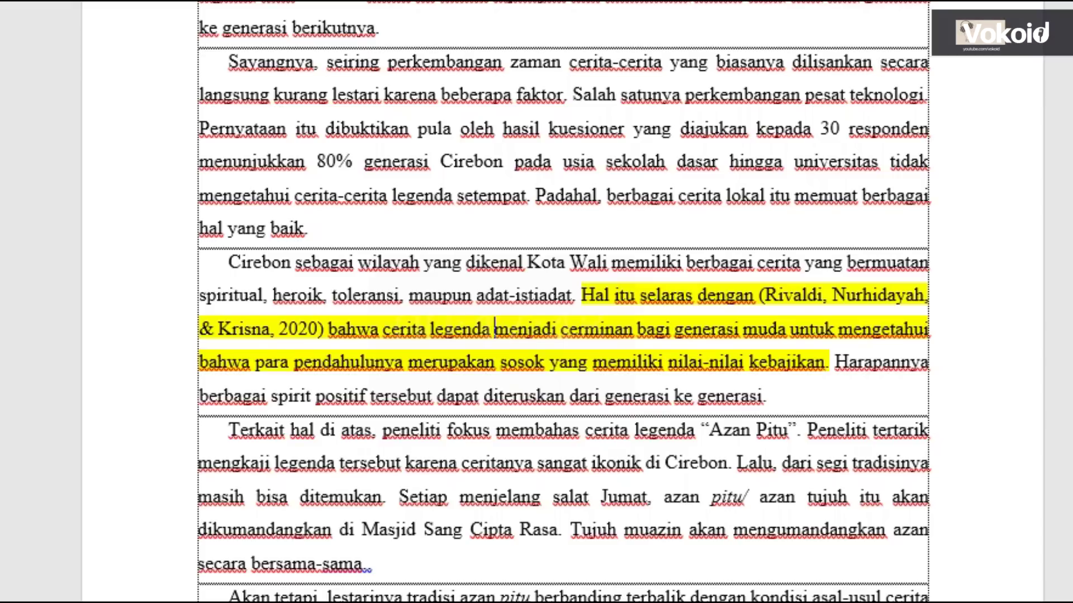
pyautogui.write('as')
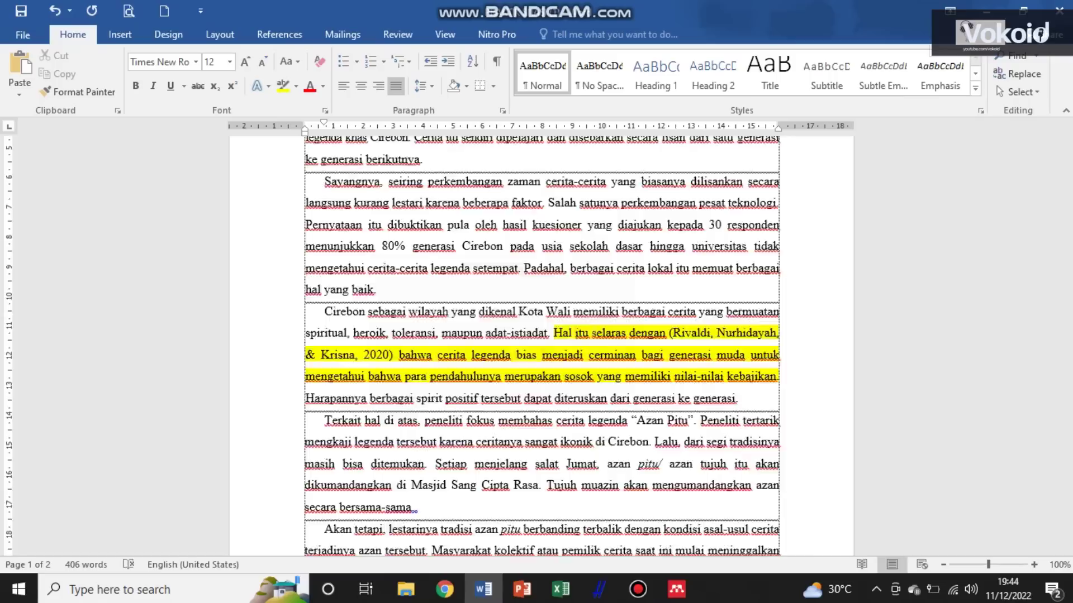
# - Add three blank lines below the document's last paragraph on page 2
pyautogui.scroll(-5, 564, 263)
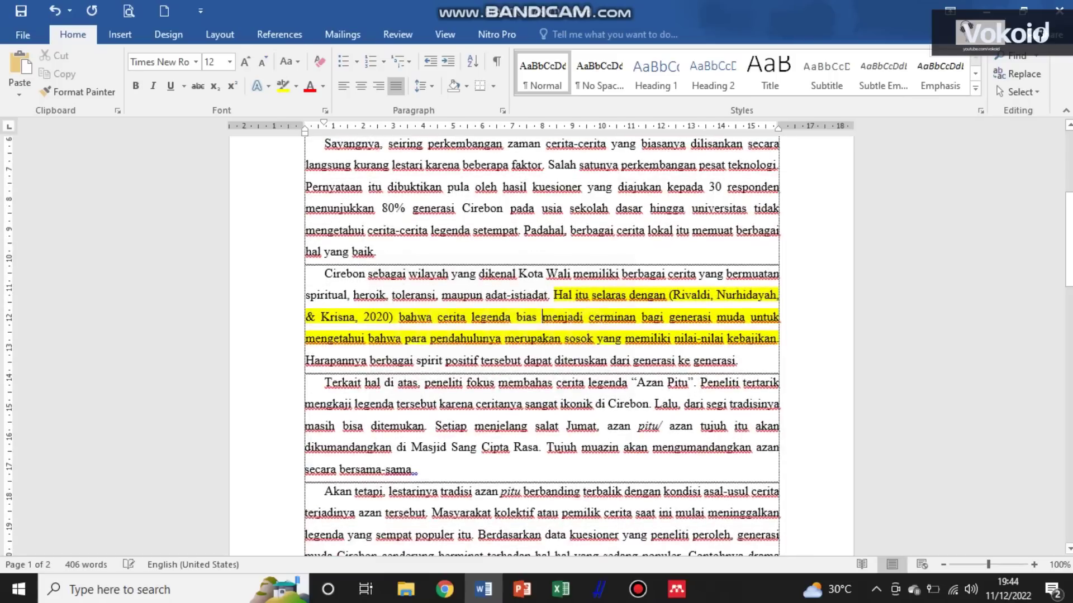
pyautogui.scroll(-6, 541, 318)
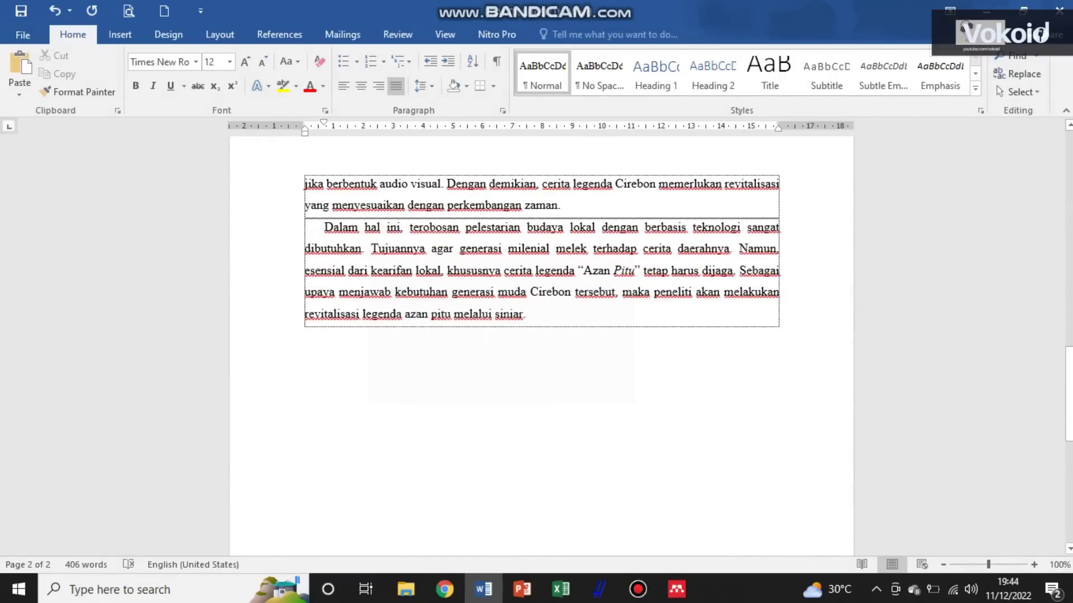
pyautogui.press('Tab')
pyautogui.press('Tab')
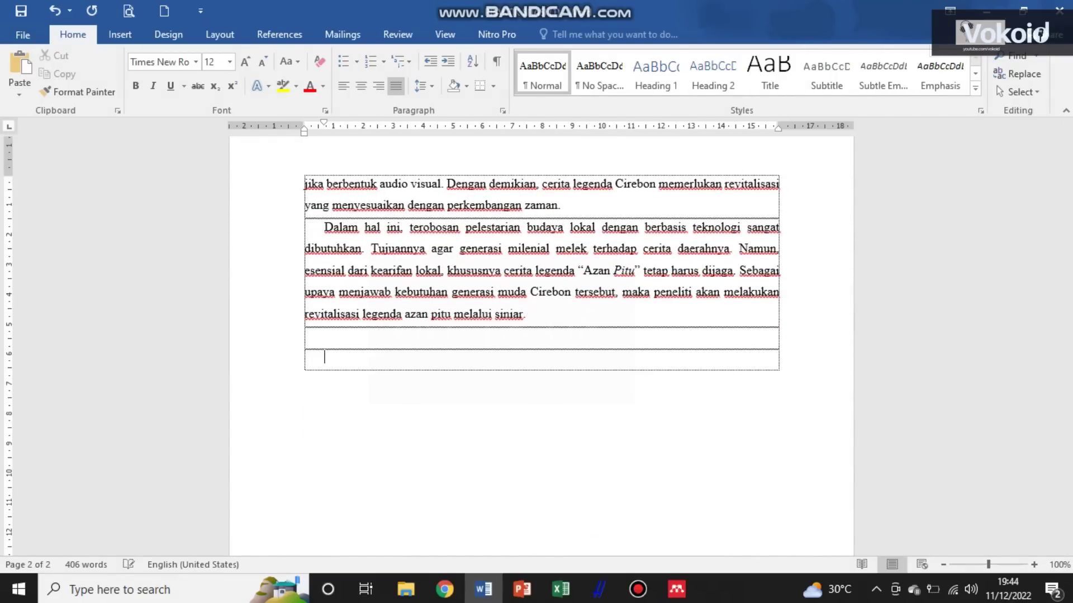
pyautogui.hotkey('ctrl', 'z')
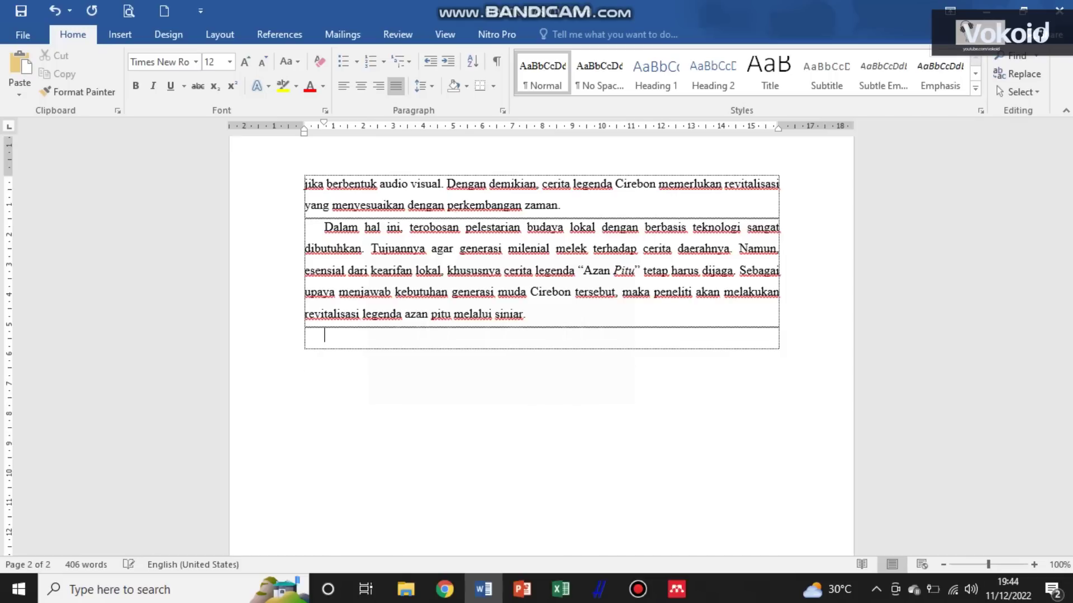
pyautogui.press('Tab')
pyautogui.press('Tab')
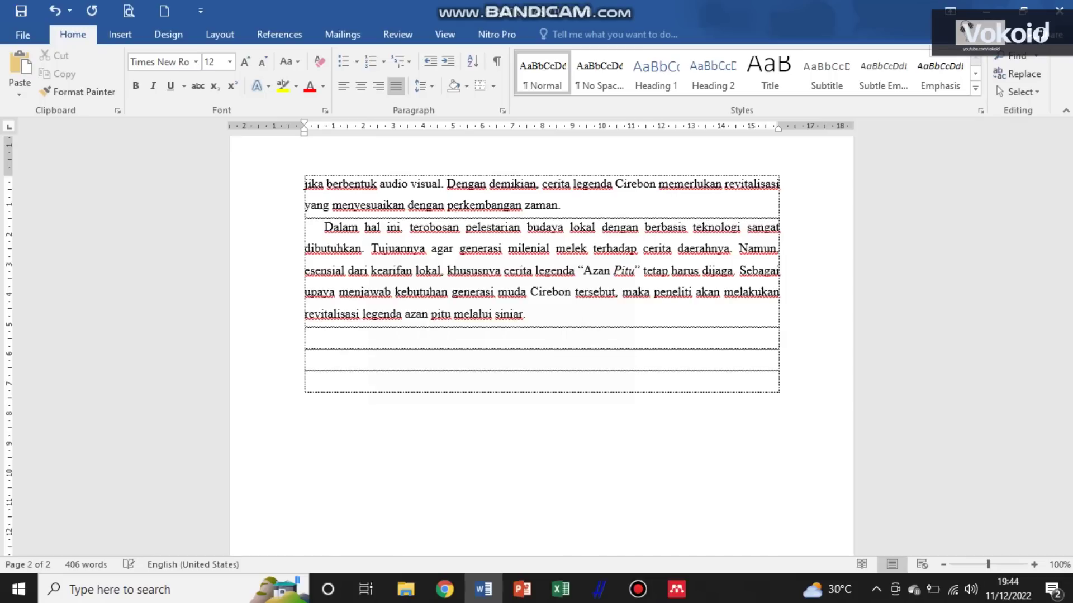
# - Insert the built-in Bibliography list in APA style below the document's last paragraph
pyautogui.click(280, 34)
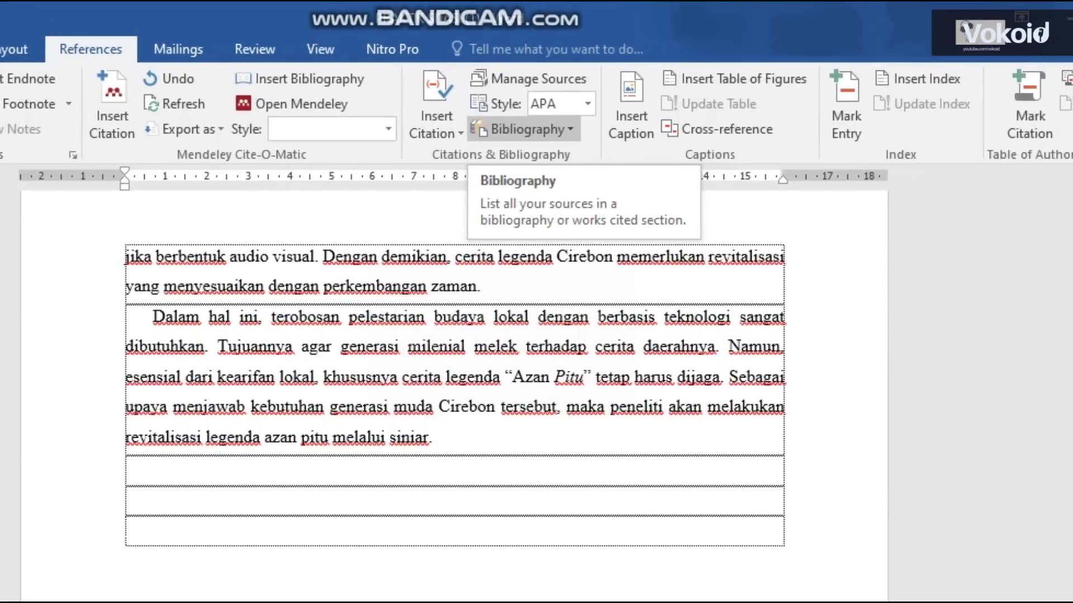
pyautogui.click(524, 129)
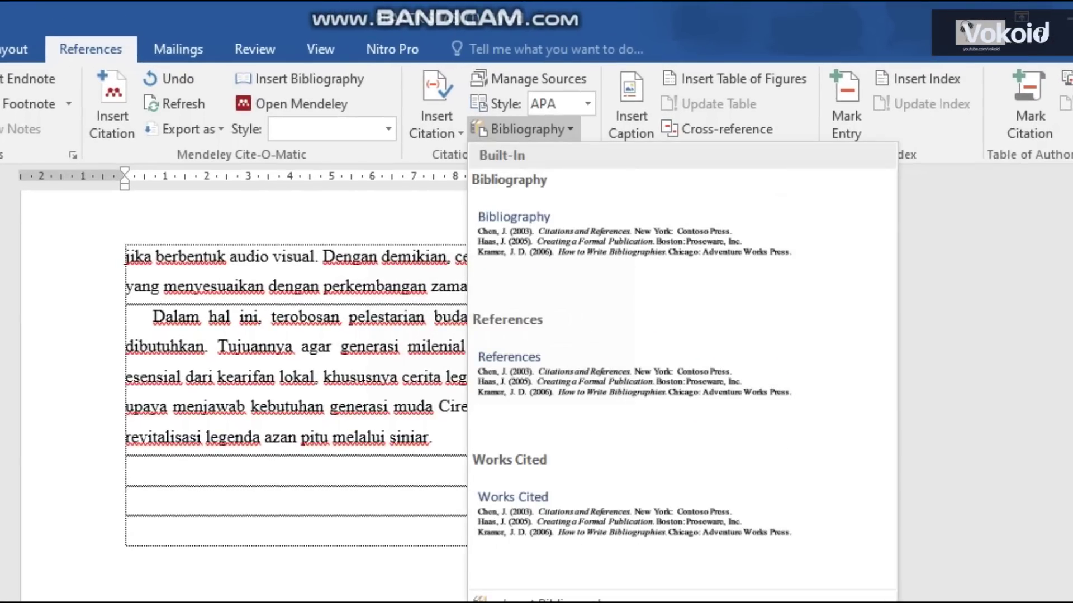
pyautogui.click(559, 235)
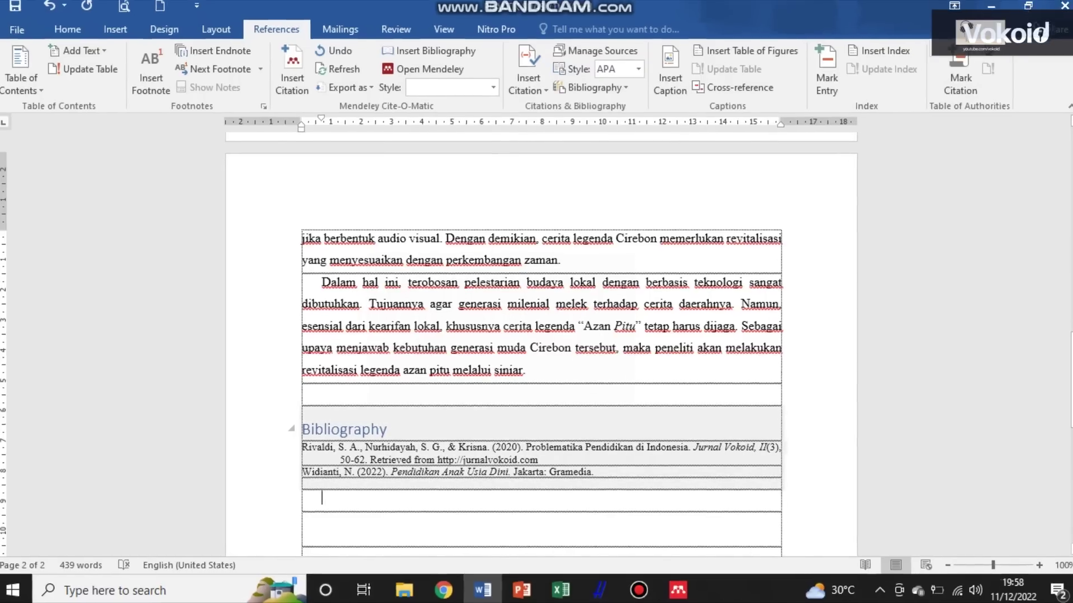
# - Replace the bibliography's heading text with "Daftar Pustaka"
pyautogui.click(295, 429)
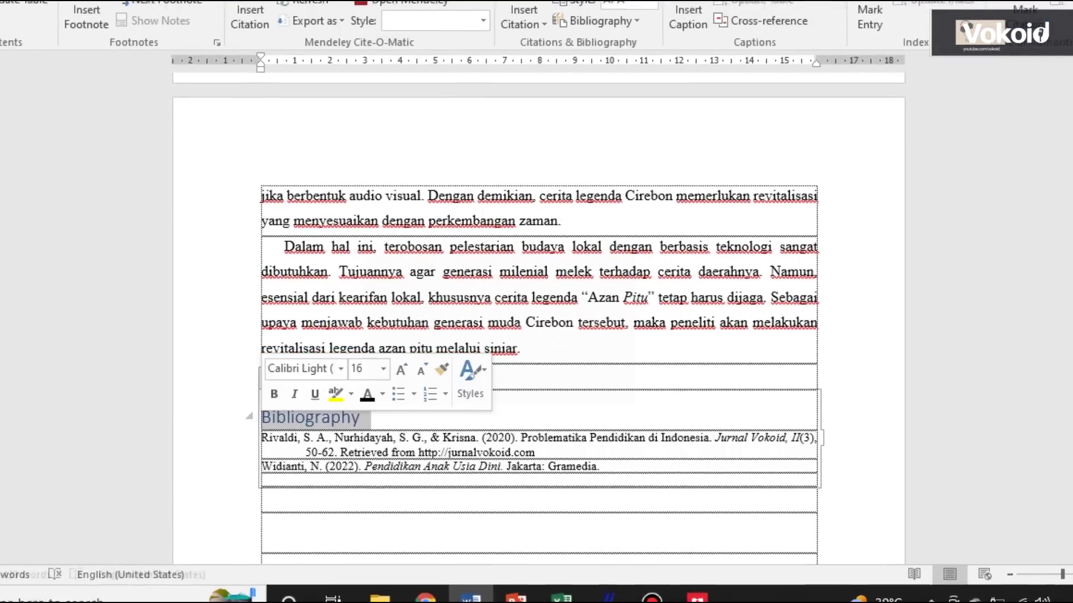
pyautogui.write('D')
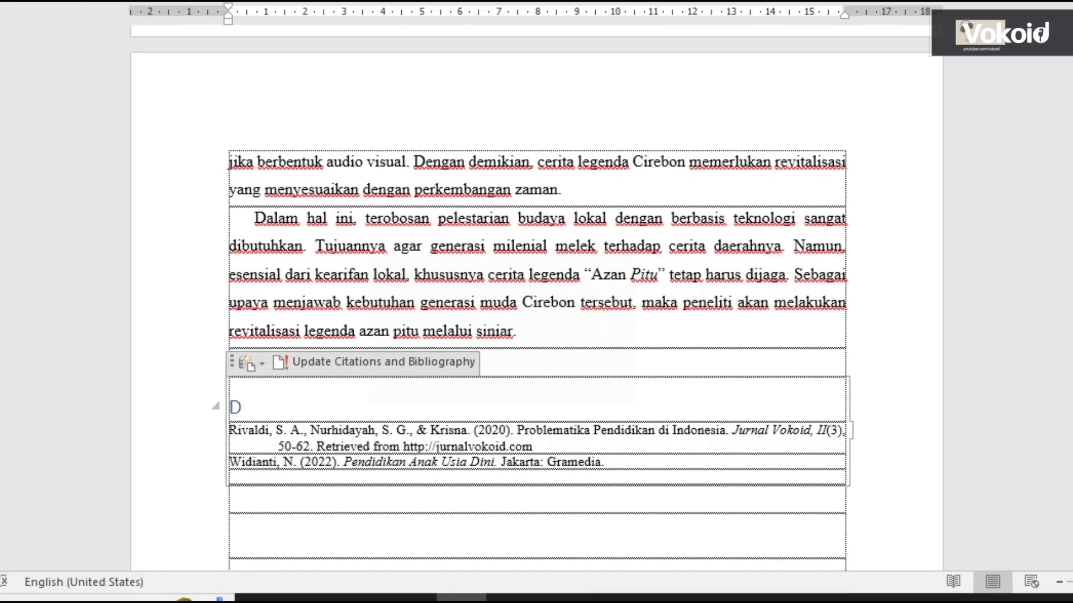
pyautogui.write('aftar ')
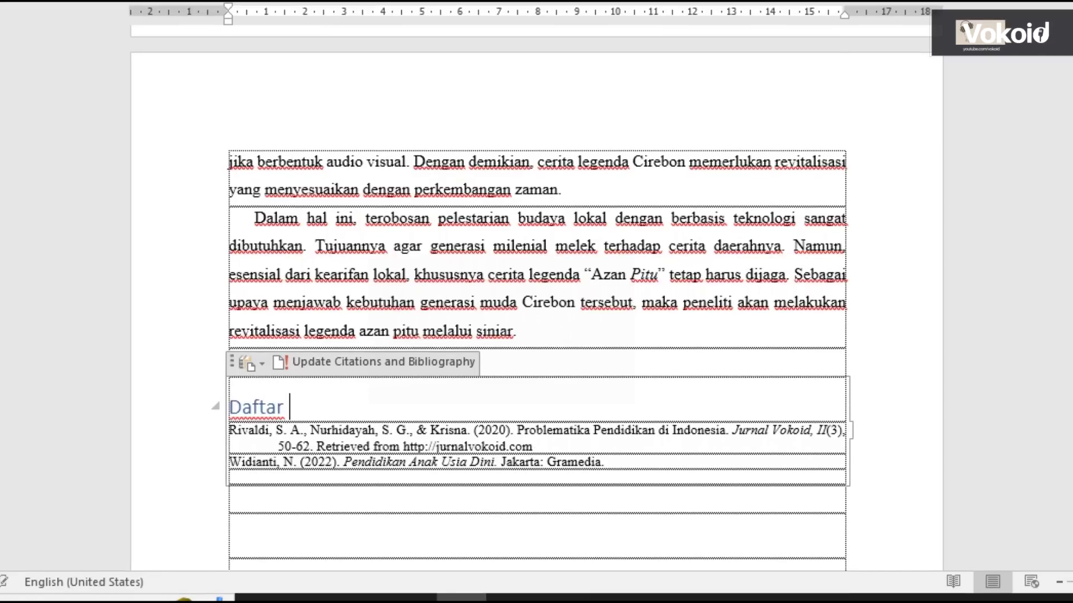
pyautogui.write('Pustaka')
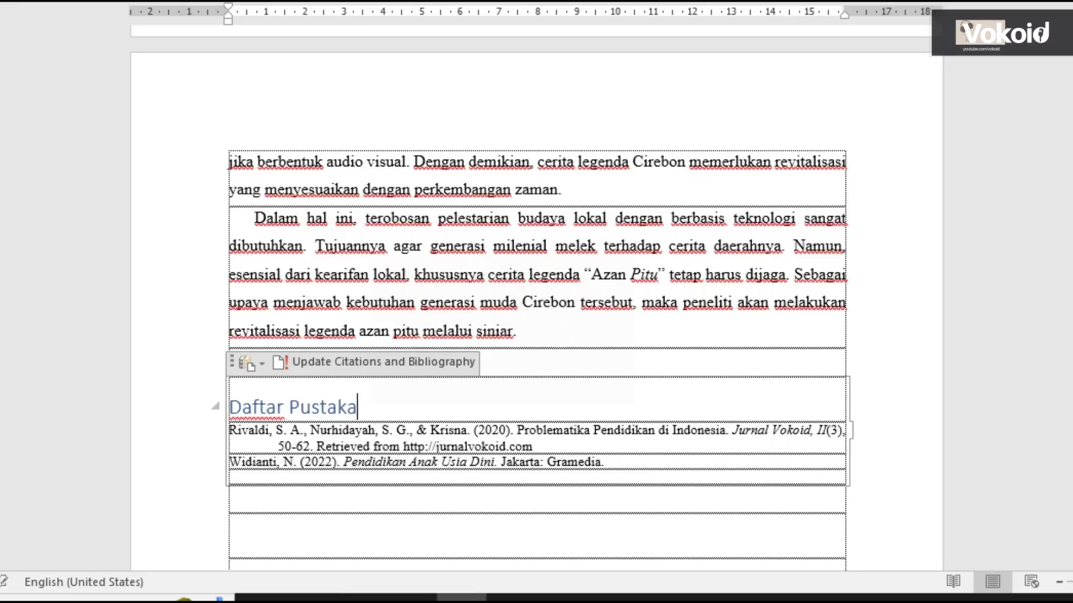
# - Format the "Daftar Pustaka" heading as Times New Roman, size 12, black and bold
pyautogui.hotkey('shift', 'Left')
pyautogui.hotkey('shift', 'Left')
pyautogui.hotkey('shift', 'Left')
pyautogui.hotkey('shift', 'Left')
pyautogui.hotkey('shift', 'Left')
pyautogui.hotkey('shift', 'Left')
pyautogui.hotkey('shift', 'Left')
pyautogui.hotkey('shift', 'Left')
pyautogui.hotkey('shift', 'Left')
pyautogui.hotkey('shift', 'Left')
pyautogui.hotkey('shift', 'Left')
pyautogui.hotkey('shift', 'Left')
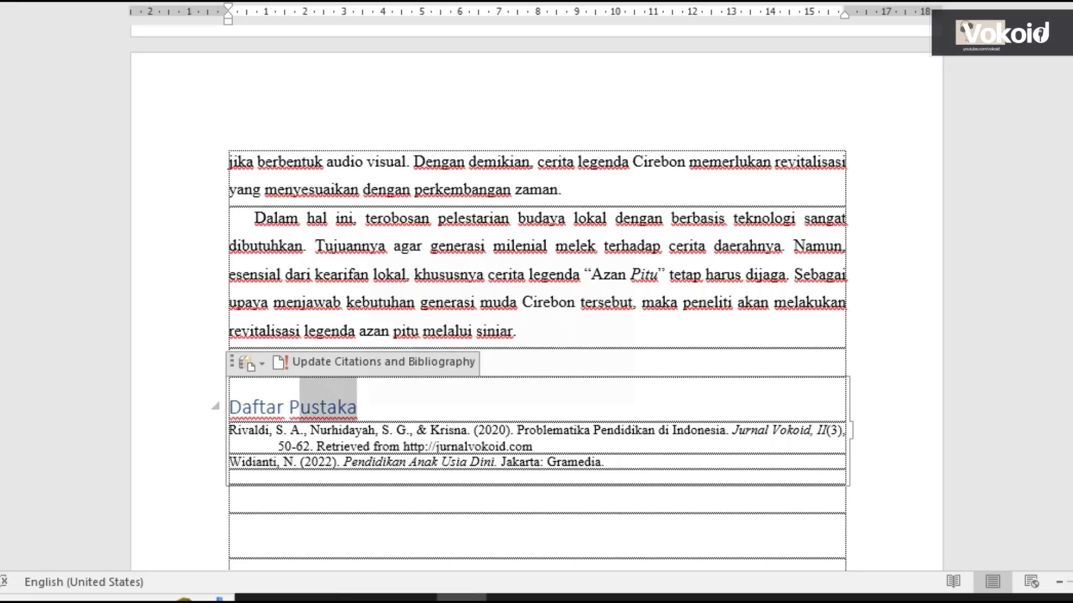
pyautogui.hotkey('shift', 'Left')
pyautogui.hotkey('shift', 'Left')
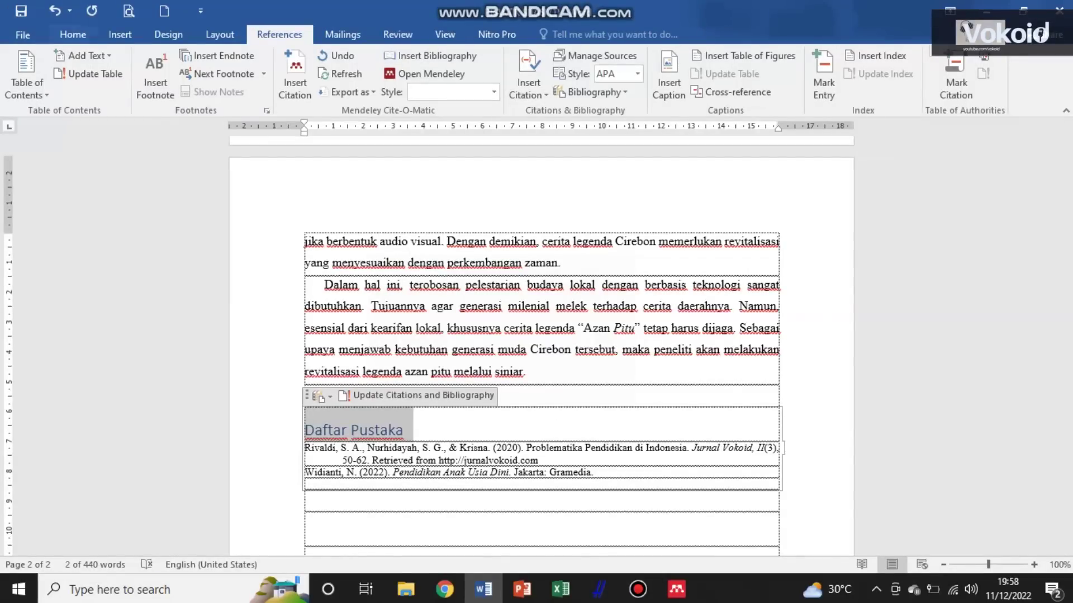
pyautogui.click(72, 34)
pyautogui.click(195, 61)
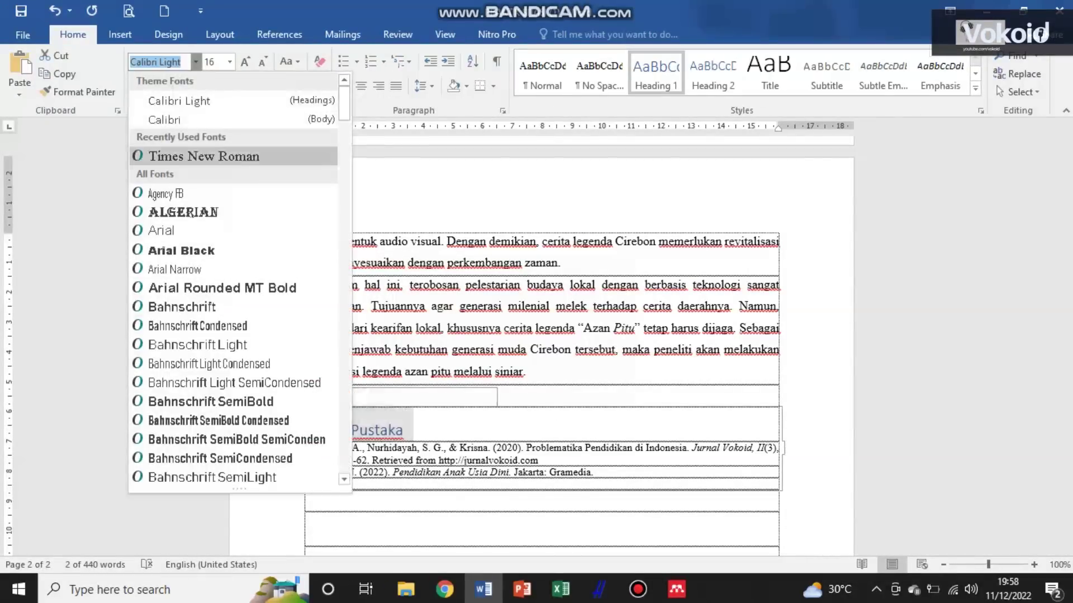
pyautogui.click(204, 156)
pyautogui.click(229, 61)
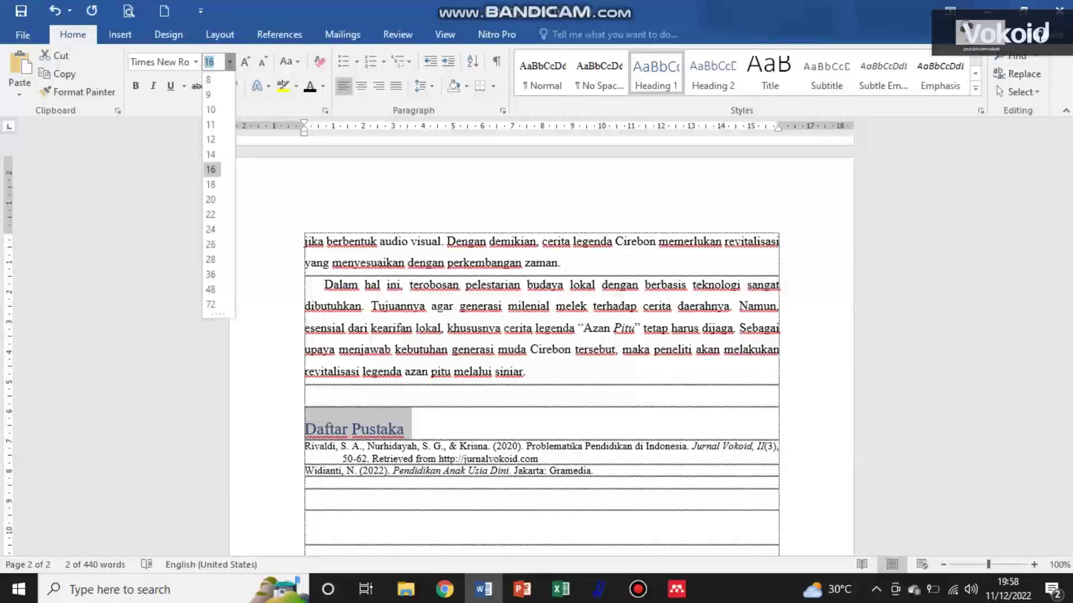
pyautogui.click(210, 139)
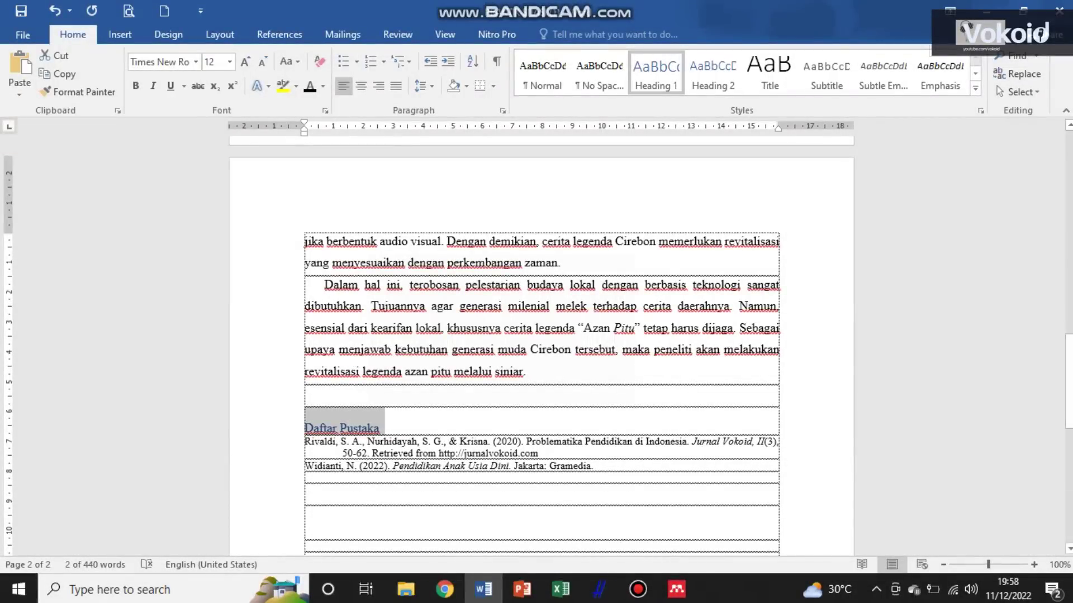
pyautogui.click(310, 87)
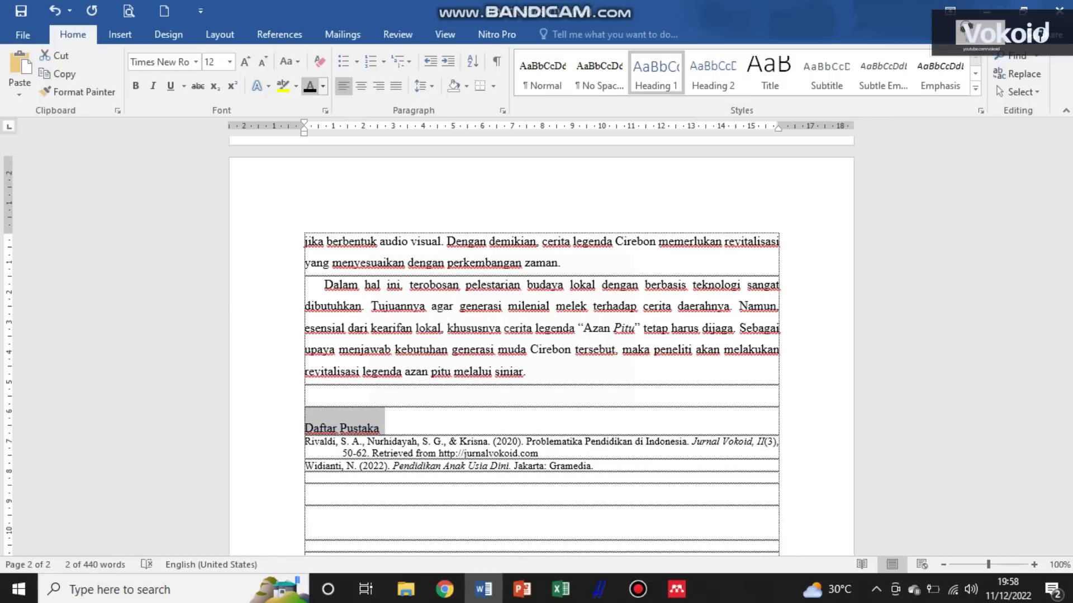
pyautogui.hotkey('ctrl', 'b')
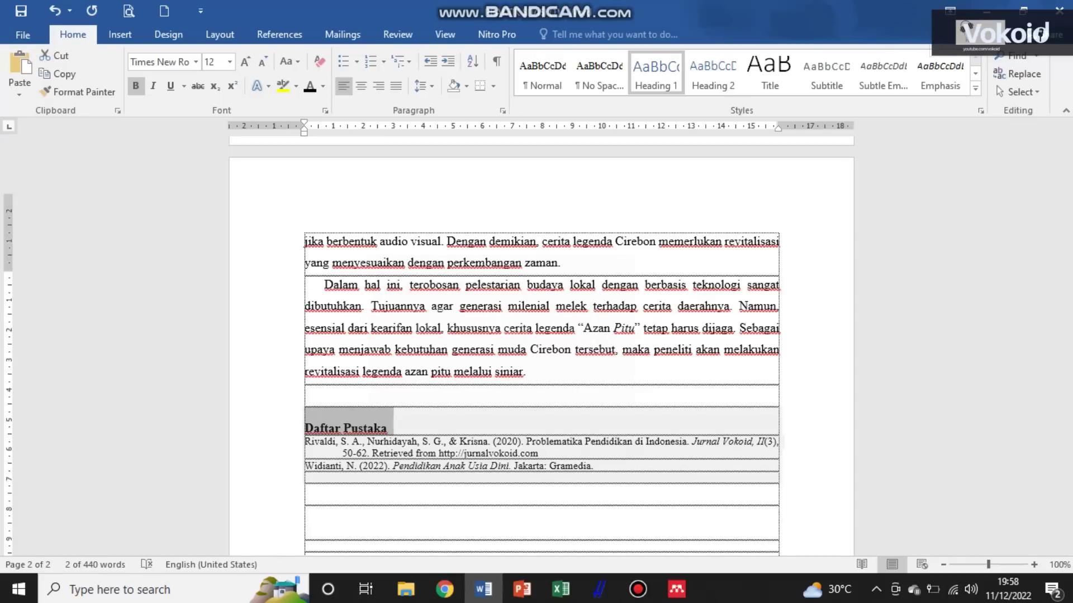
# - Set the year of the journal article source "Problematika Pendidikan di Indonesia" to 2022, updating both the master list and the current document
pyautogui.scroll(10, 541, 347)
pyautogui.scroll(4, 542, 346)
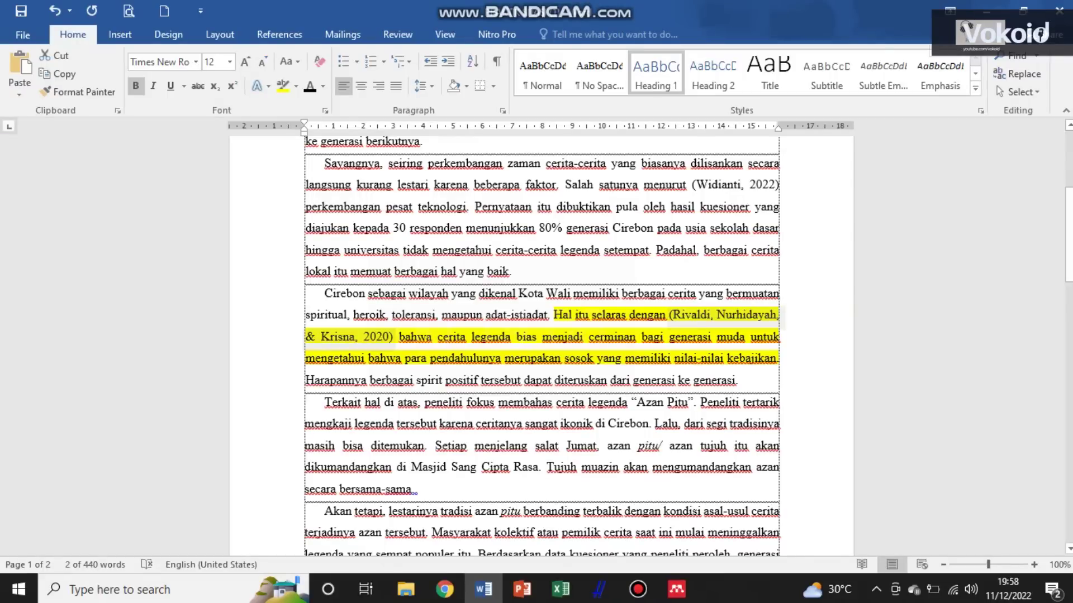
pyautogui.click(708, 314)
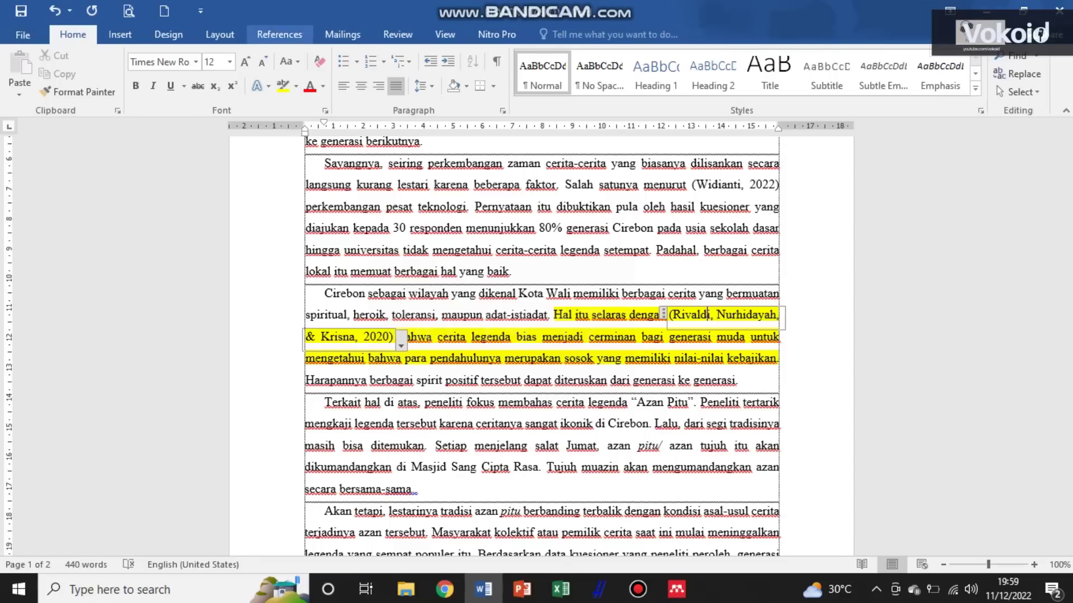
pyautogui.click(279, 34)
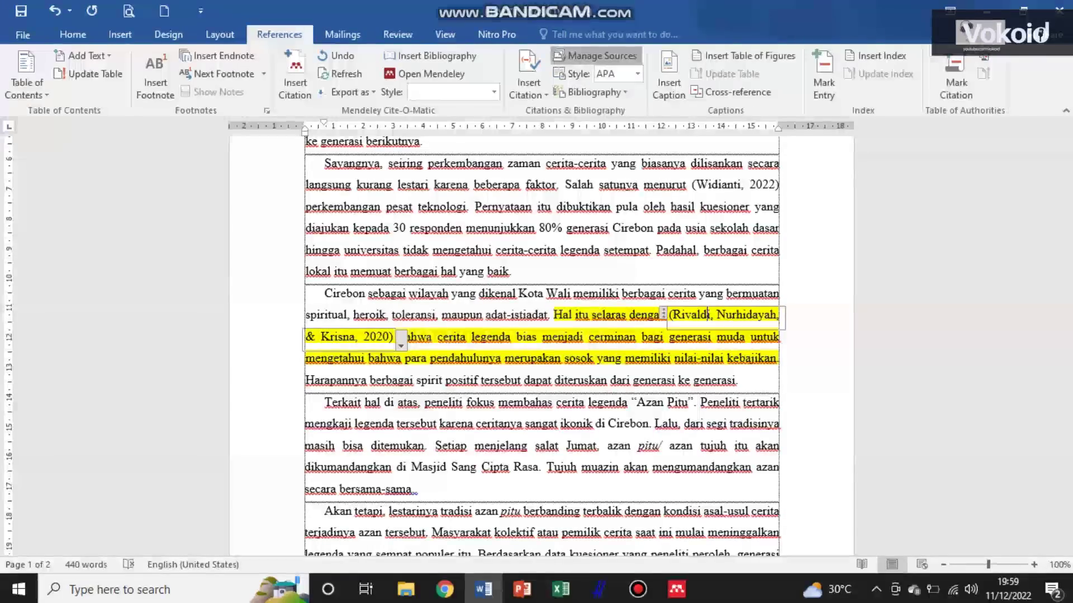
pyautogui.click(601, 55)
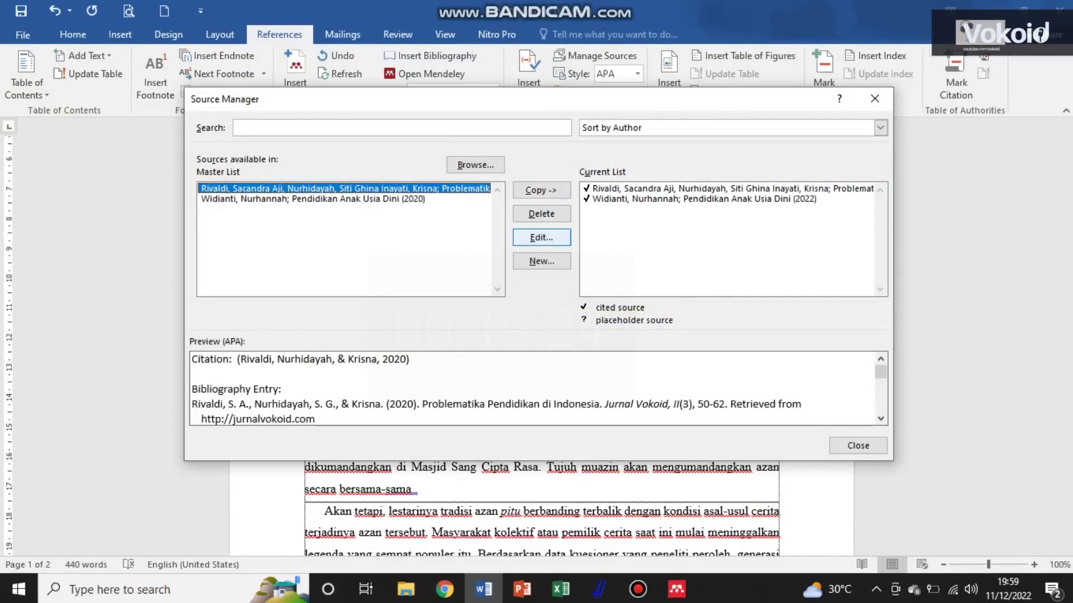
pyautogui.click(541, 238)
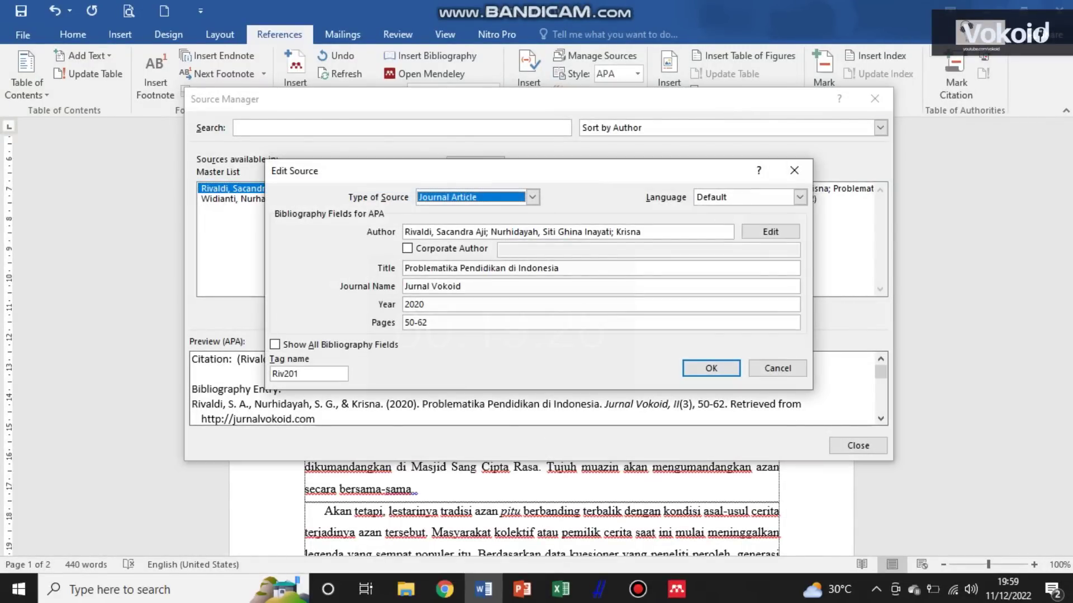
pyautogui.click(425, 305)
pyautogui.press('BackSpace')
pyautogui.write('2')
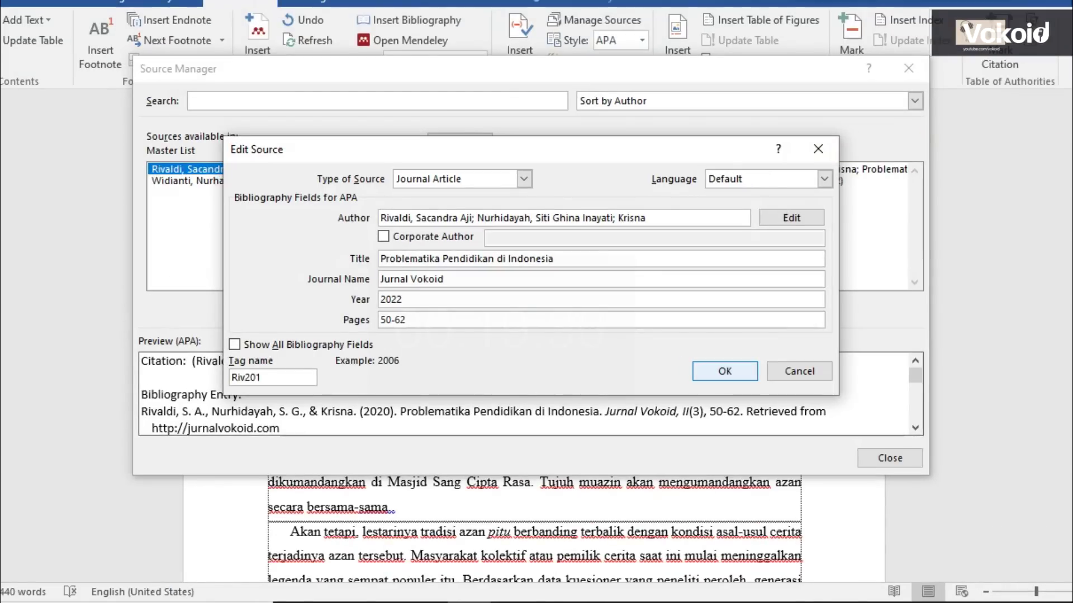
pyautogui.click(725, 371)
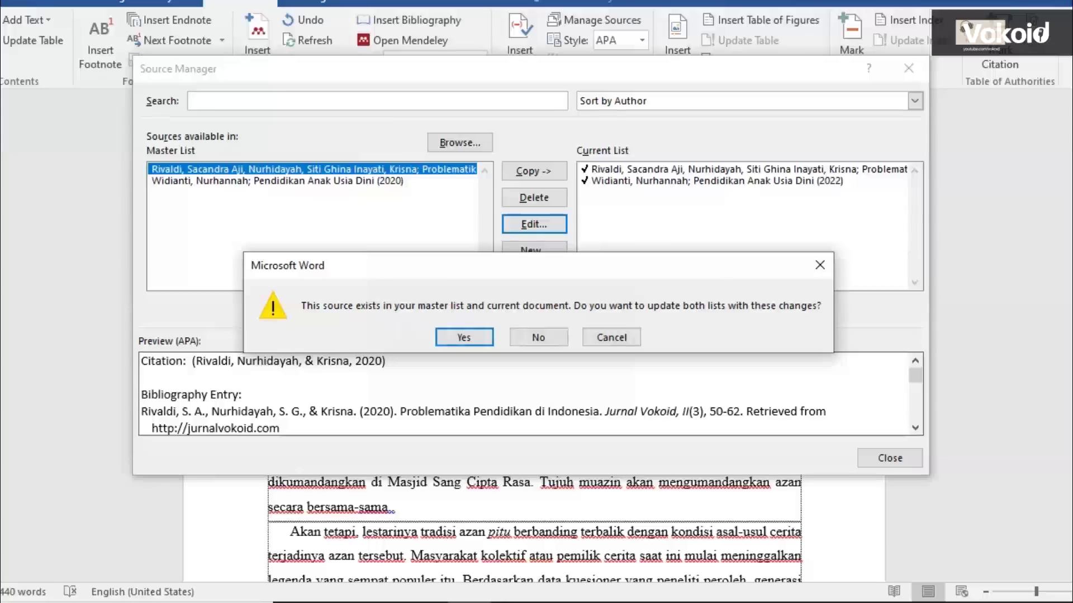
pyautogui.click(464, 337)
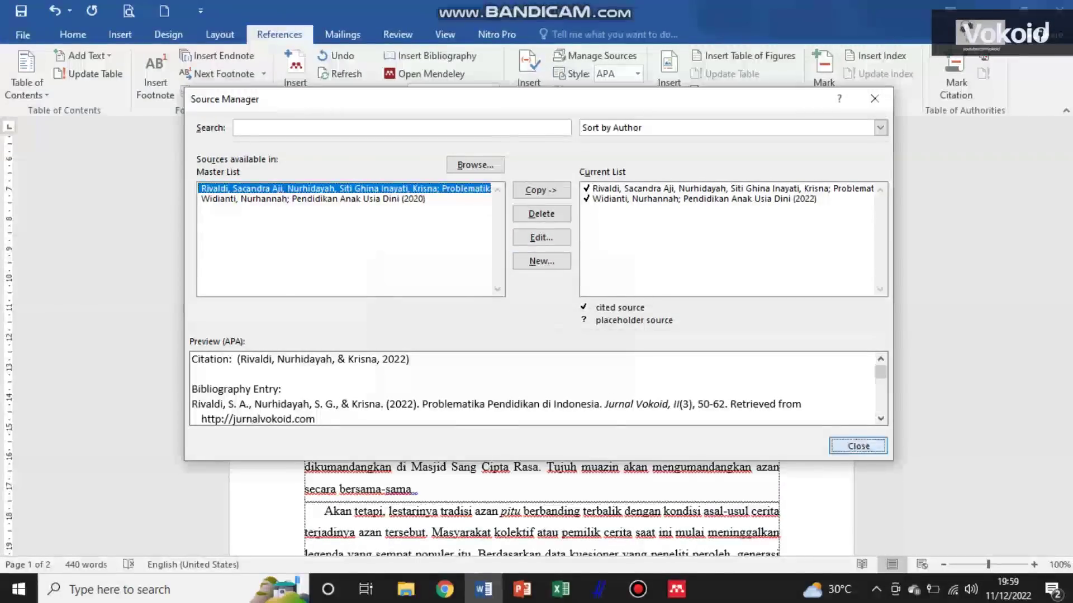
pyautogui.click(858, 446)
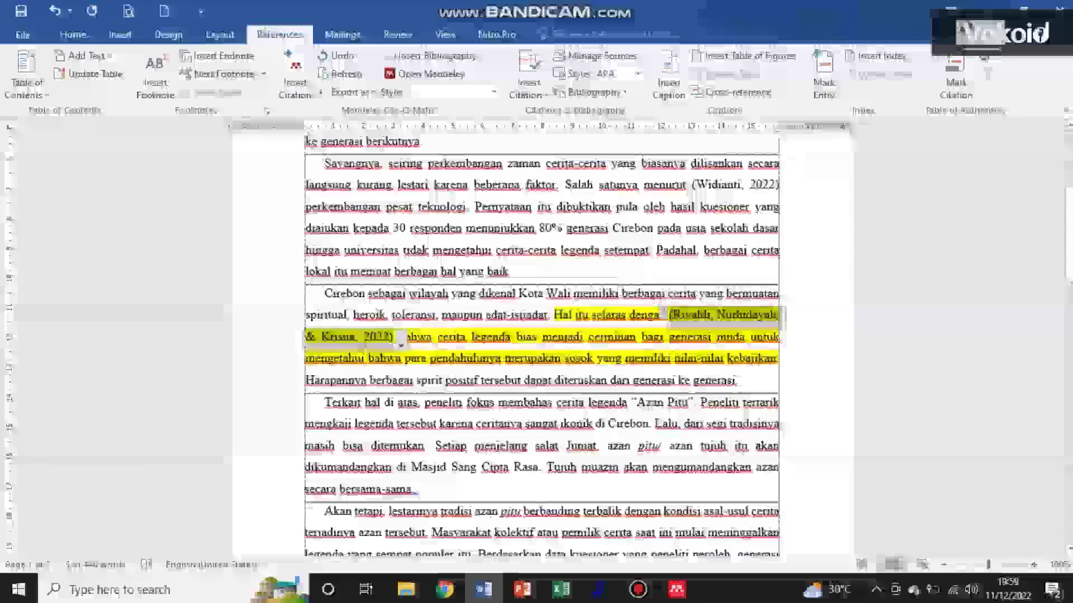
# - Delete the outdated reference entries below the "Daftar Pustaka" heading, keeping the heading itself
pyautogui.scroll(-4, 541, 346)
pyautogui.scroll(-10, 541, 346)
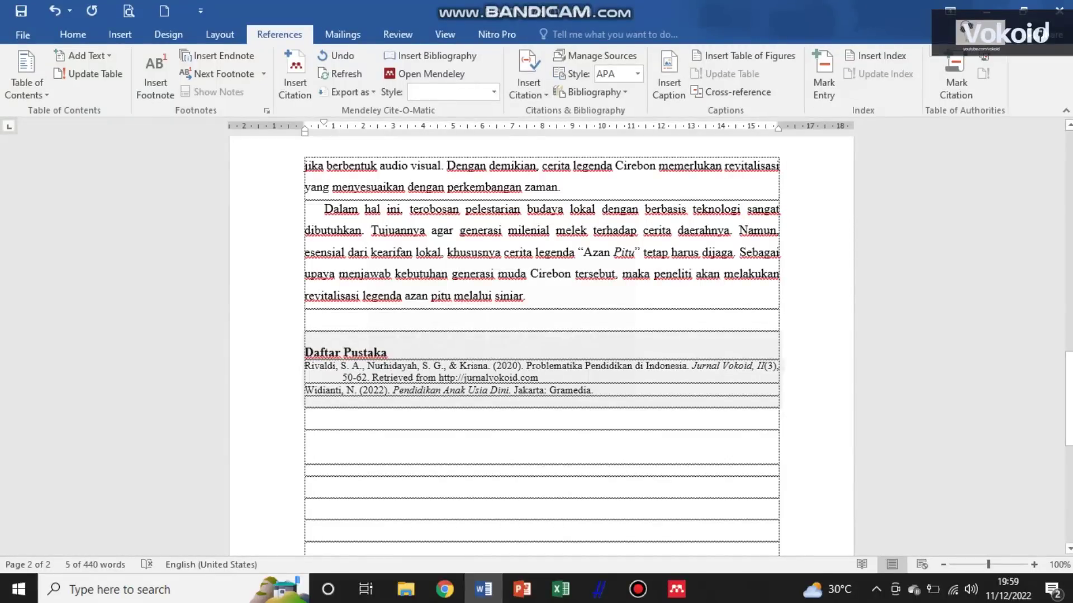
pyautogui.moveTo(593, 389); pyautogui.dragTo(497, 390)
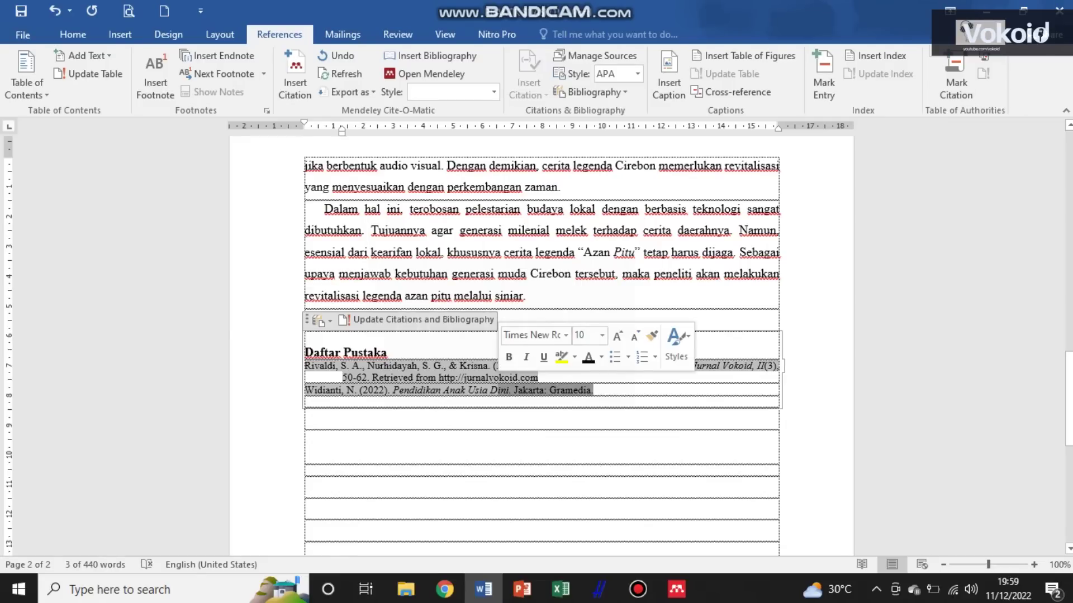
pyautogui.press('BackSpace')
pyautogui.hotkey('ctrl', 'shift', 'Up')
pyautogui.hotkey('ctrl', 'shift', 'Up')
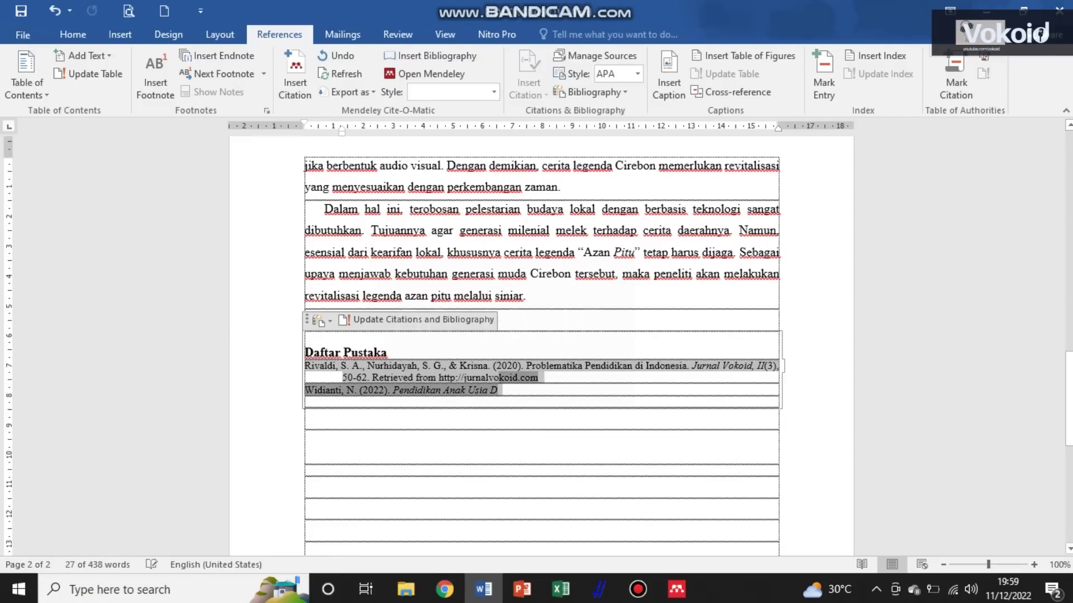
pyautogui.press('BackSpace')
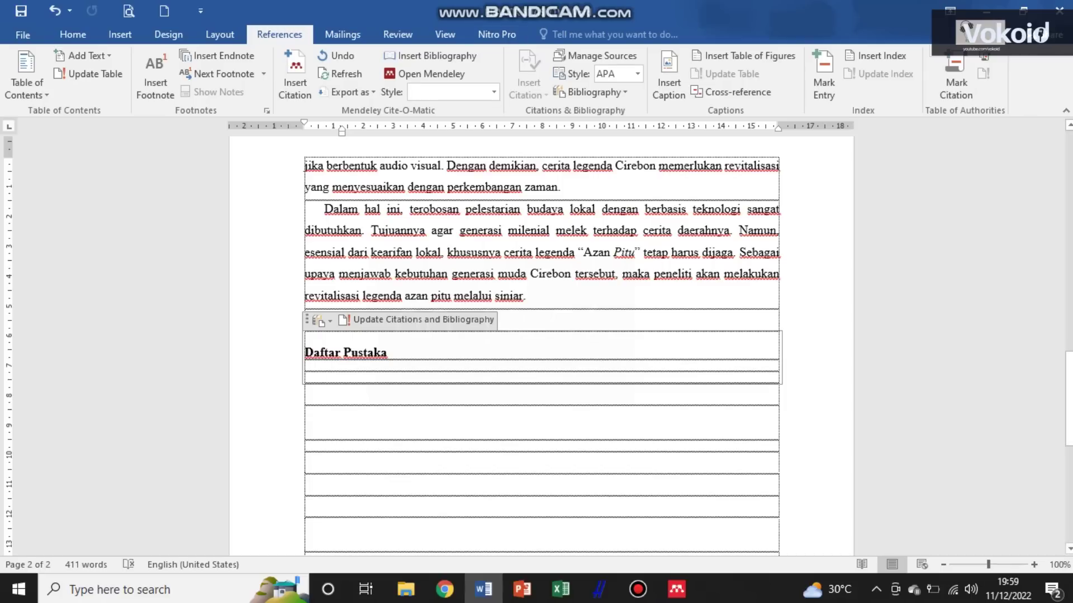
# - Insert the built-in Bibliography list again below "Daftar Pustaka" and delete its "Bibliography" heading text
pyautogui.click(593, 92)
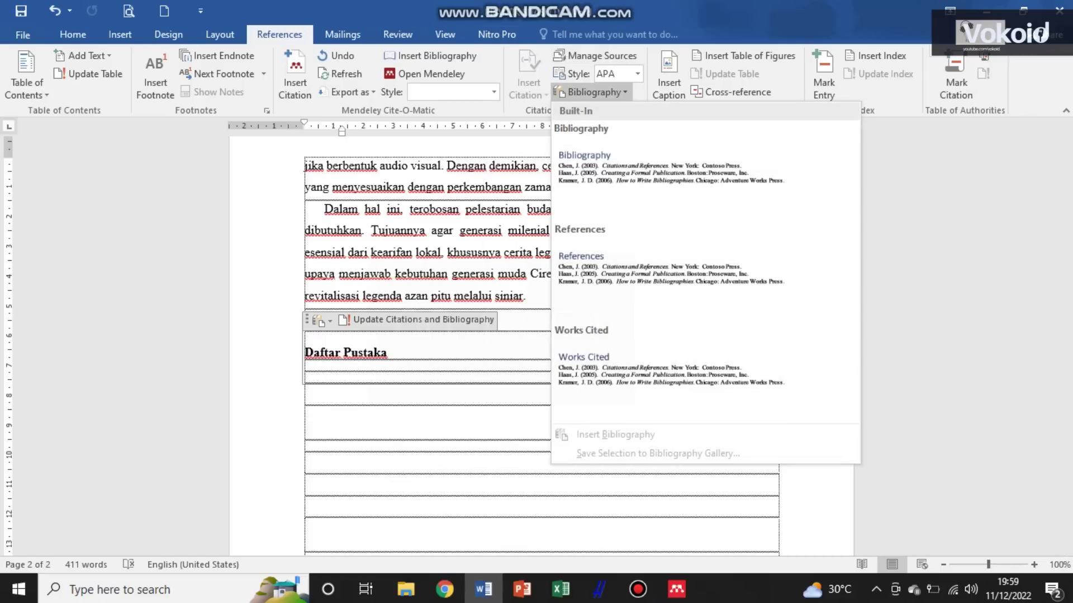
pyautogui.click(705, 176)
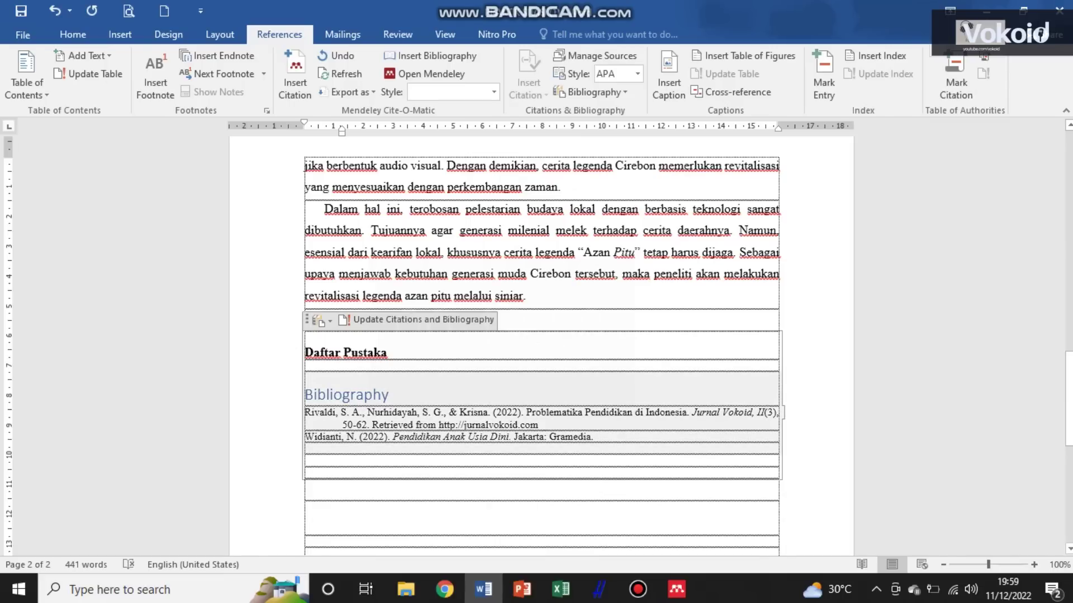
pyautogui.click(294, 394)
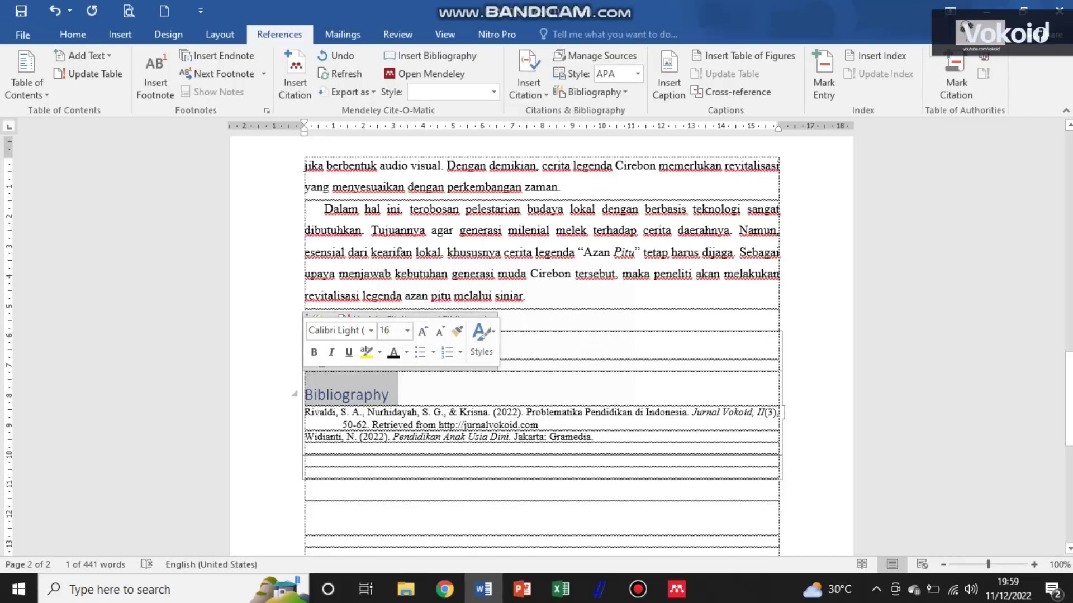
pyautogui.press('Delete')
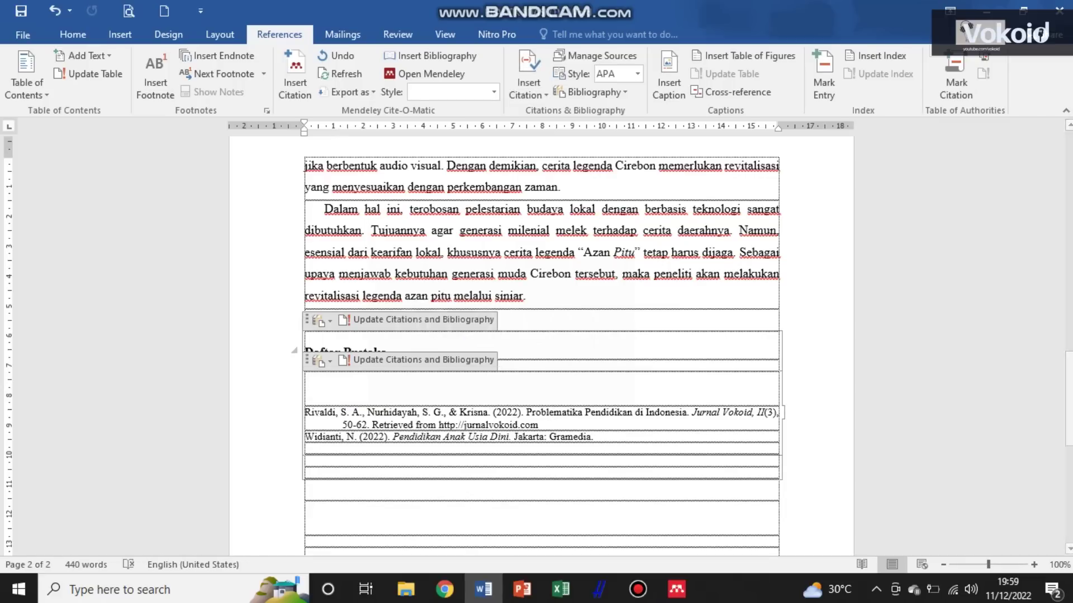
# - Move the "Daftar Pustaka" heading into the new list's empty heading line and remove the blank line above the entries
pyautogui.click(387, 352)
pyautogui.moveTo(387, 352); pyautogui.dragTo(305, 352)
pyautogui.hotkey('ctrl', 'c')
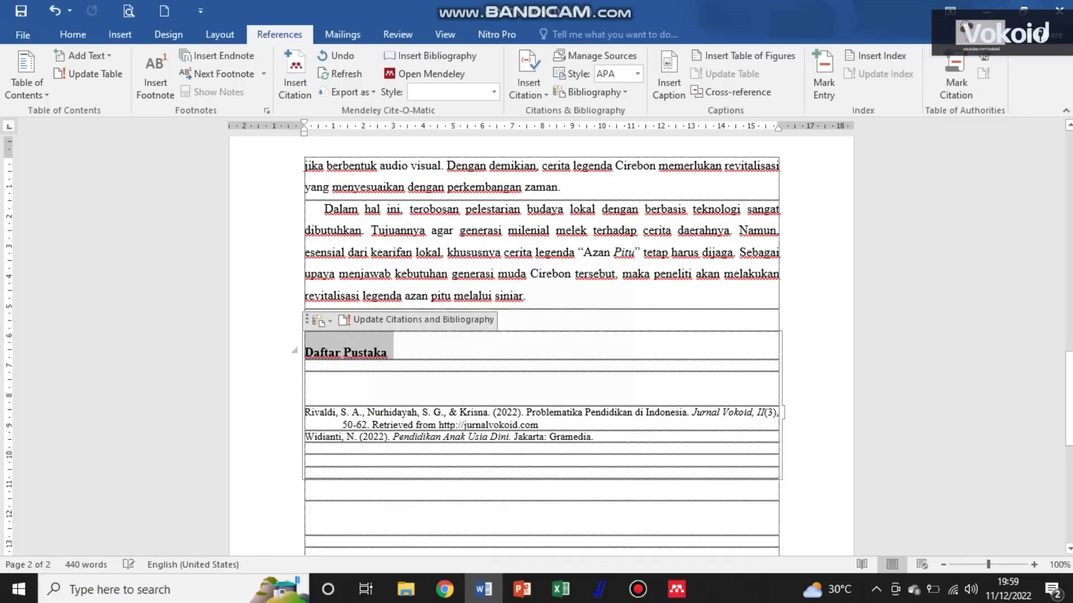
pyautogui.rightClick(320, 352)
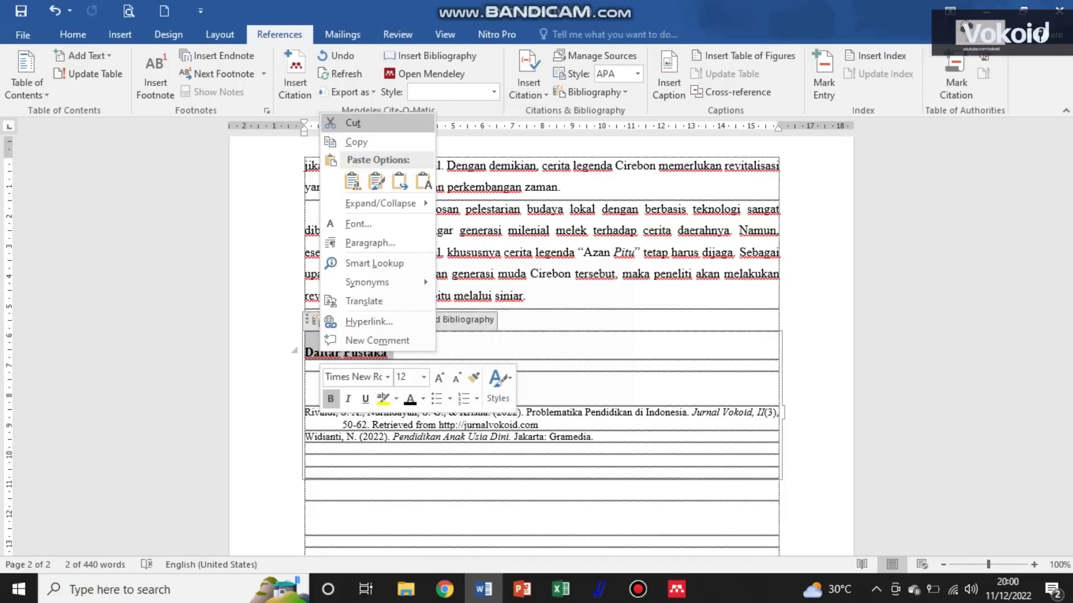
pyautogui.click(353, 123)
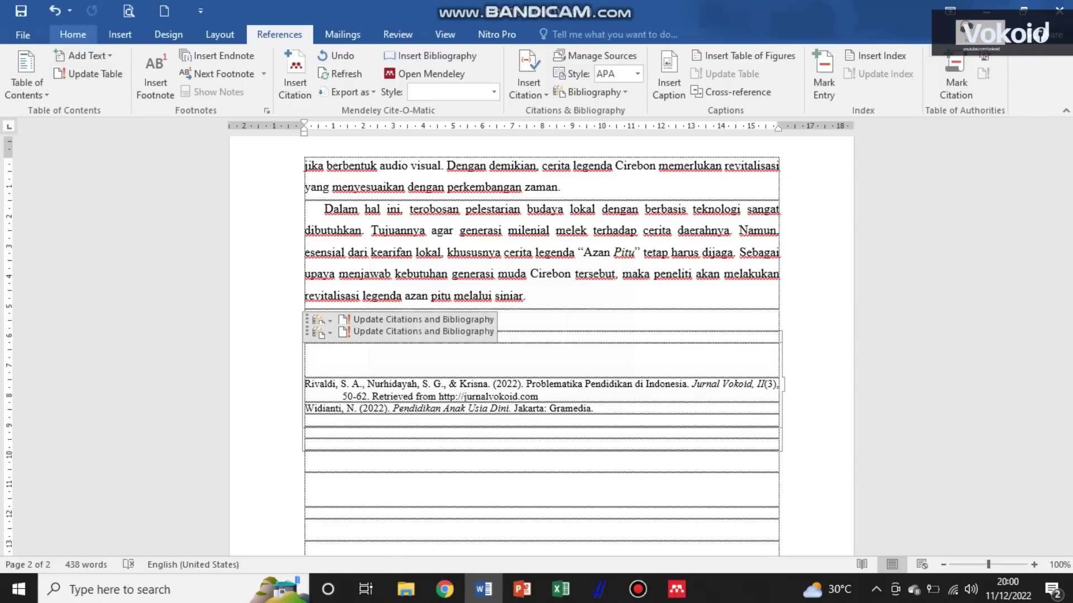
pyautogui.click(73, 34)
pyautogui.click(20, 66)
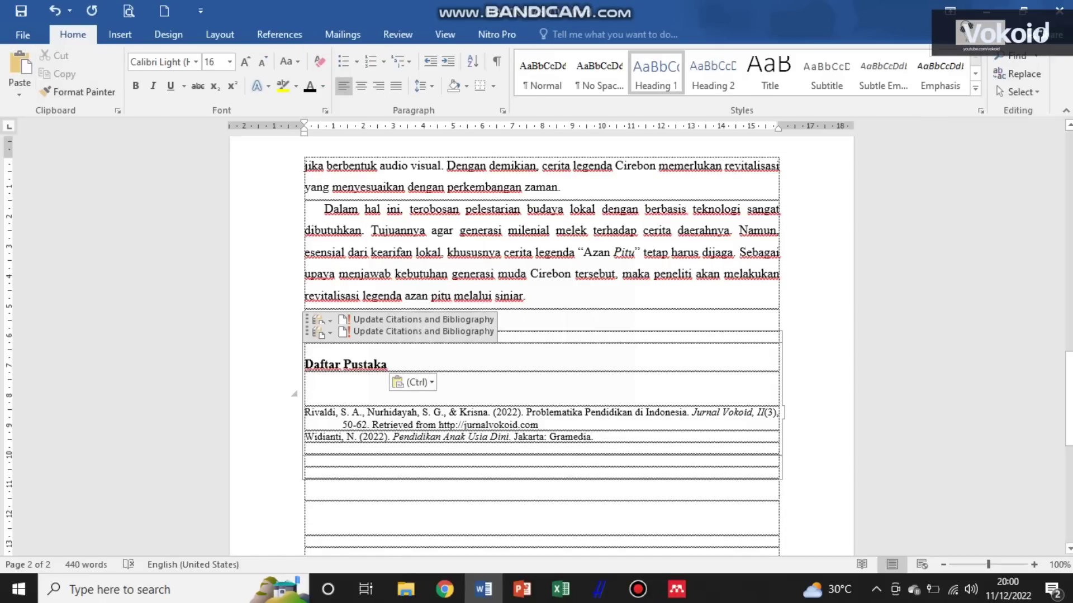
pyautogui.press('BackSpace')
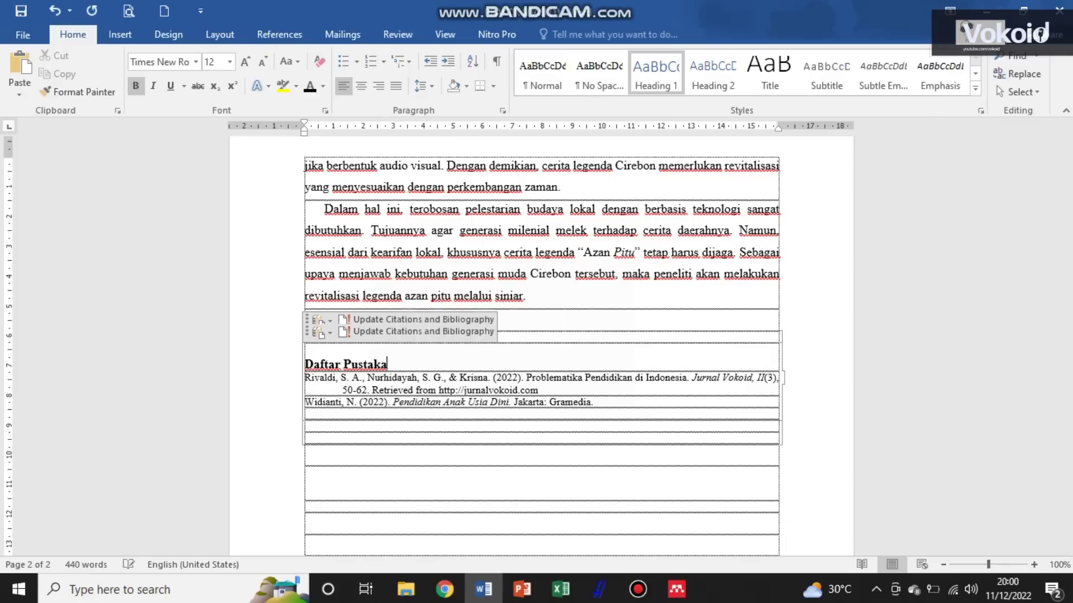